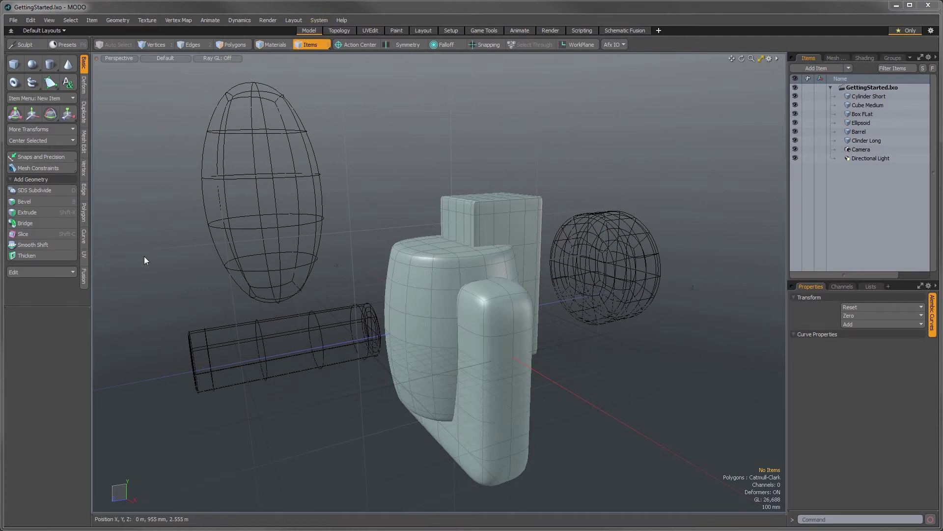
- Show the Fusion tools and select the Cube Medium, Box FLat and Barrel meshes together
{"action": "left_click", "coordinate": [84, 278]}
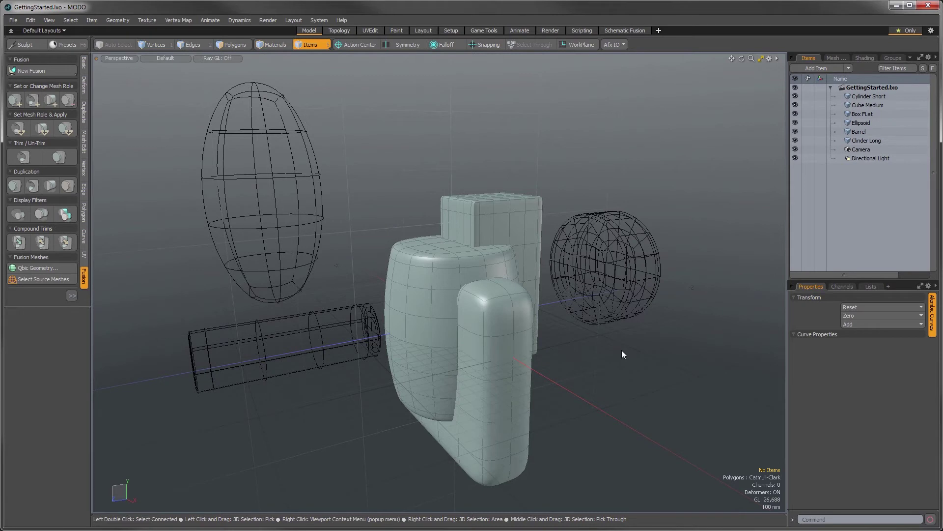
{"action": "left_click", "coordinate": [531, 232]}
{"action": "left_click", "coordinate": [437, 280], "text": "shift"}
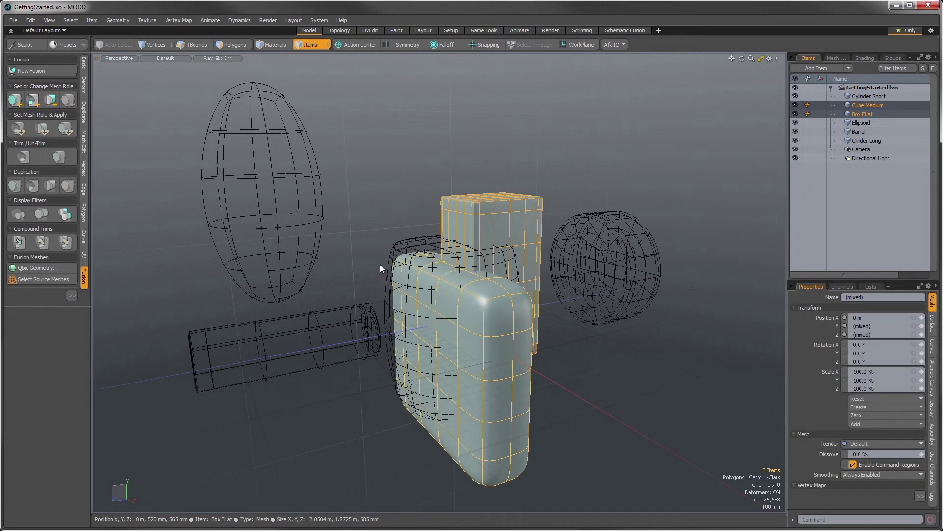
{"action": "left_click", "coordinate": [402, 246], "text": "shift"}
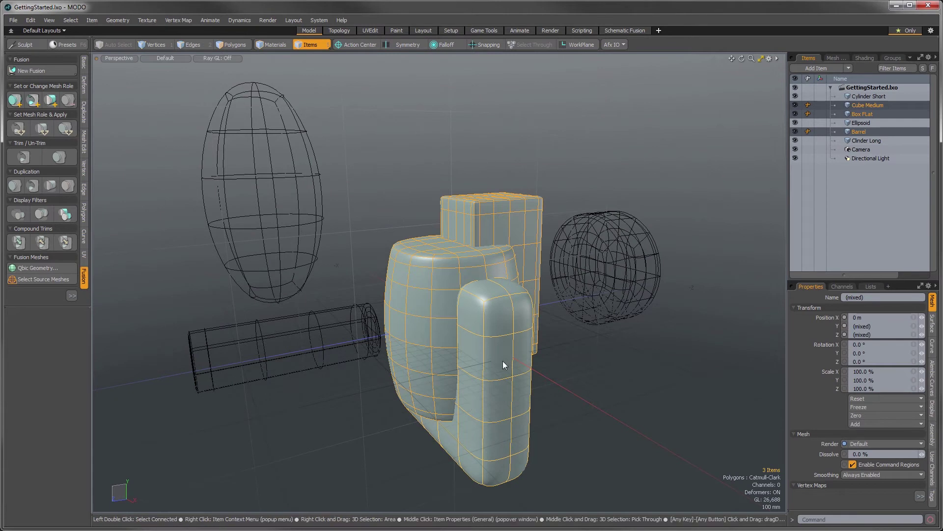
- Create a new fusion named Fuze from the selected meshes with a strip width of 50 mm
{"action": "left_click", "coordinate": [29, 72]}
{"action": "left_click_drag", "start_coordinate": [208, 2], "coordinate": [265, 95]}
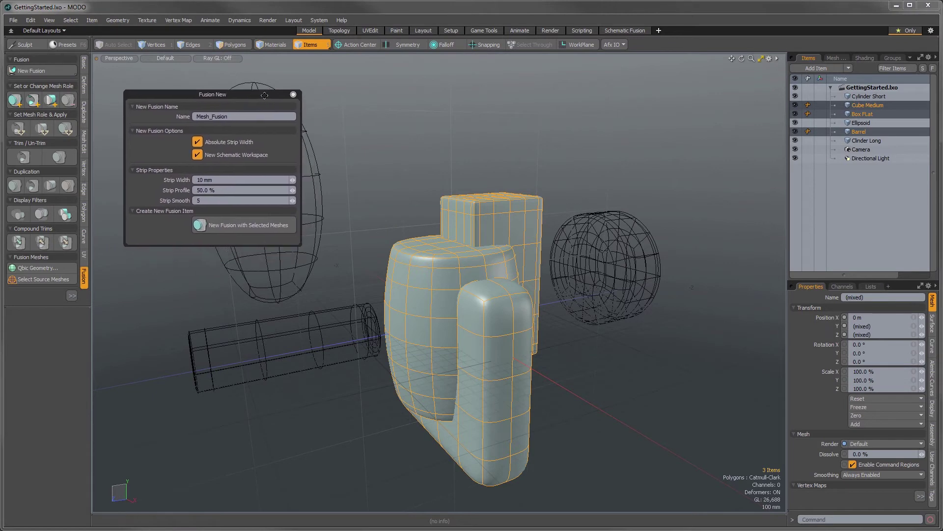
{"action": "left_click", "coordinate": [252, 118]}
{"action": "type", "text": "Fuze"}
{"action": "key", "text": "Tab"}
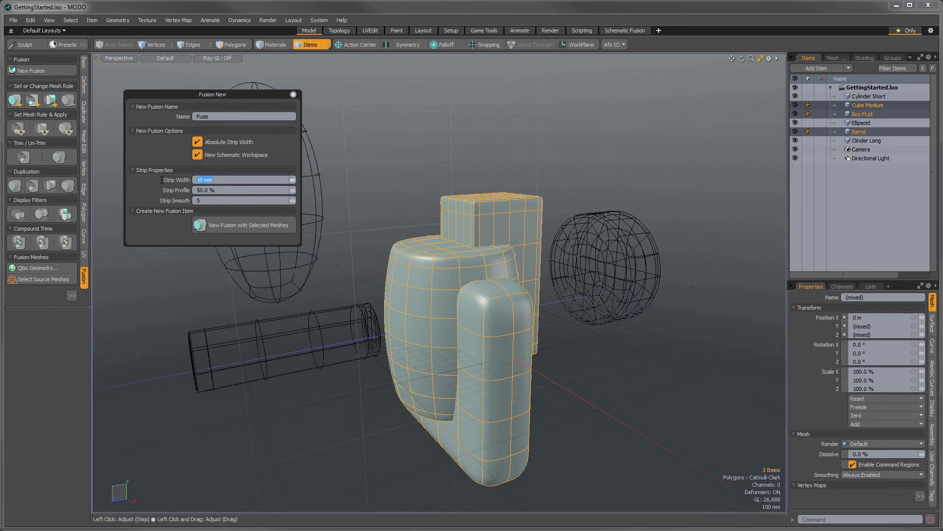
{"action": "type", "text": "50 mm"}
{"action": "key", "text": "Tab"}
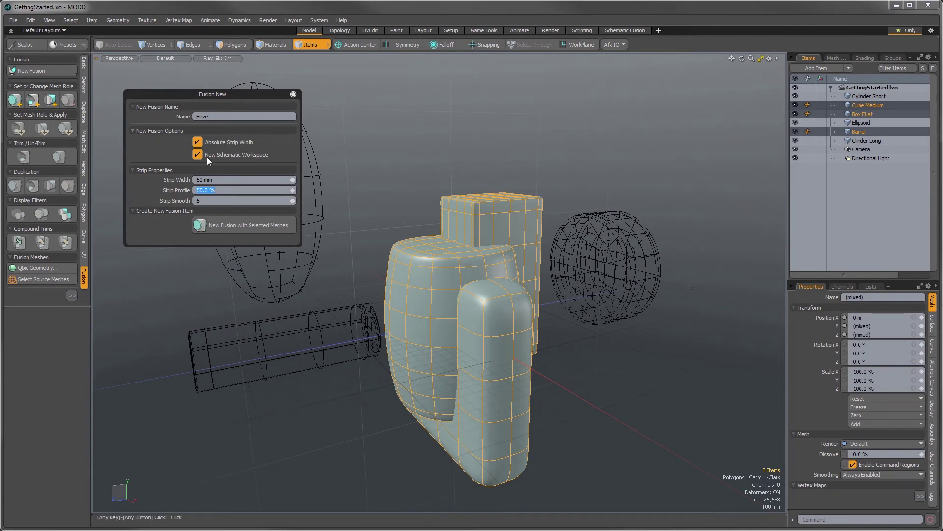
{"action": "left_click", "coordinate": [238, 224]}
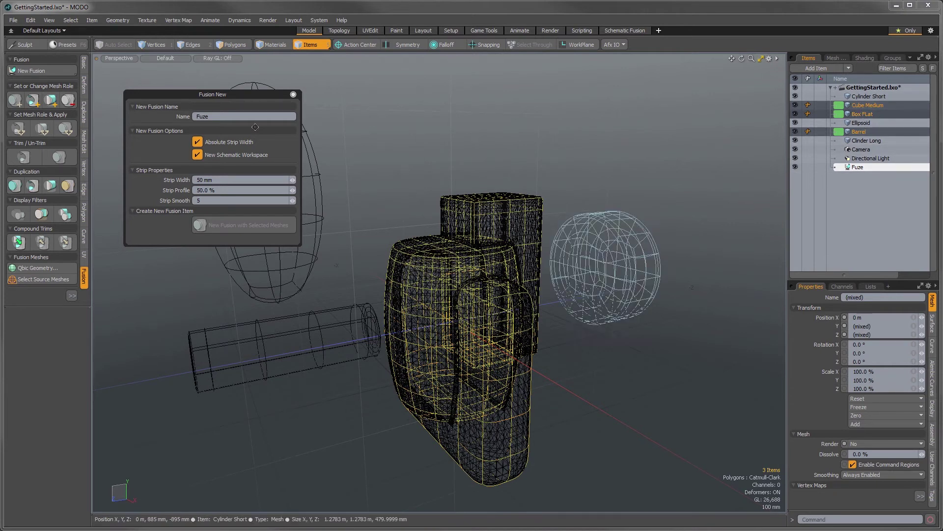
{"action": "left_click", "coordinate": [293, 94]}
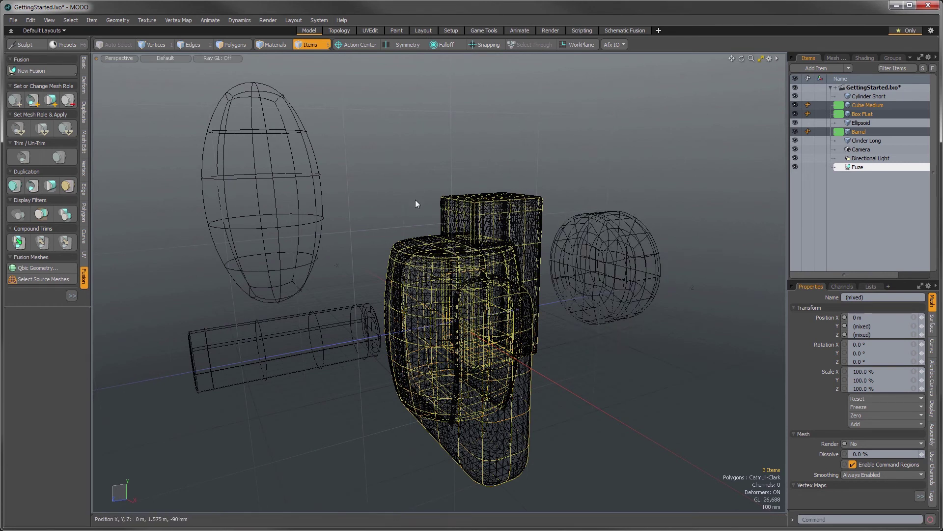
- Switch the viewport shading to Model Fusion and check the fused meshes
{"action": "left_click", "coordinate": [157, 59]}
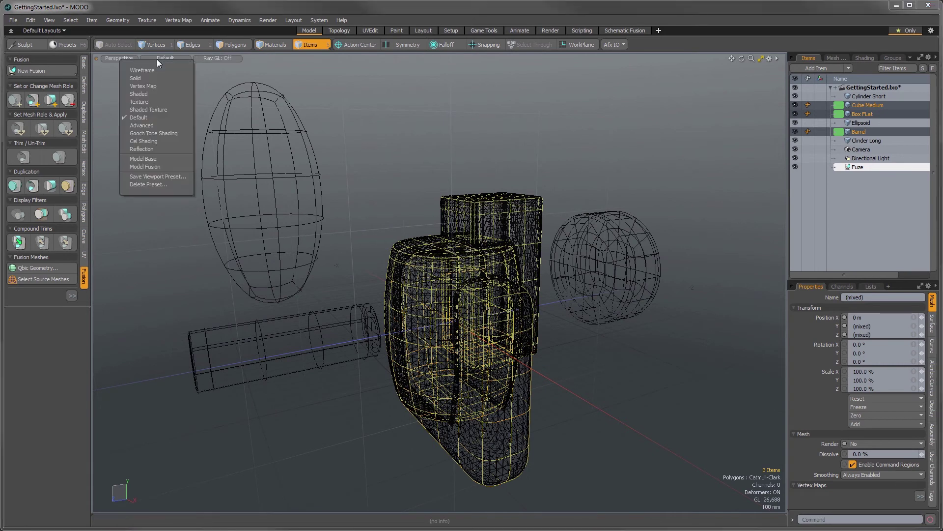
{"action": "left_click", "coordinate": [150, 167]}
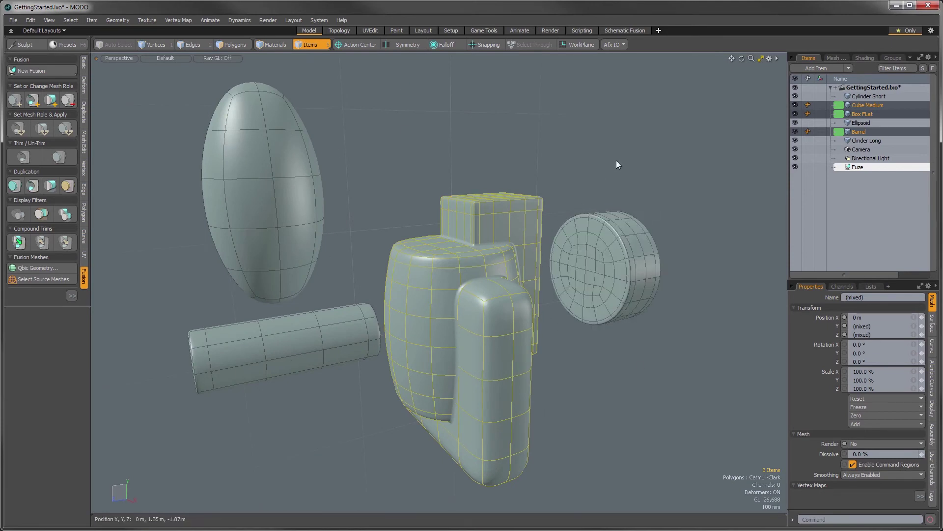
{"action": "left_click", "coordinate": [863, 59]}
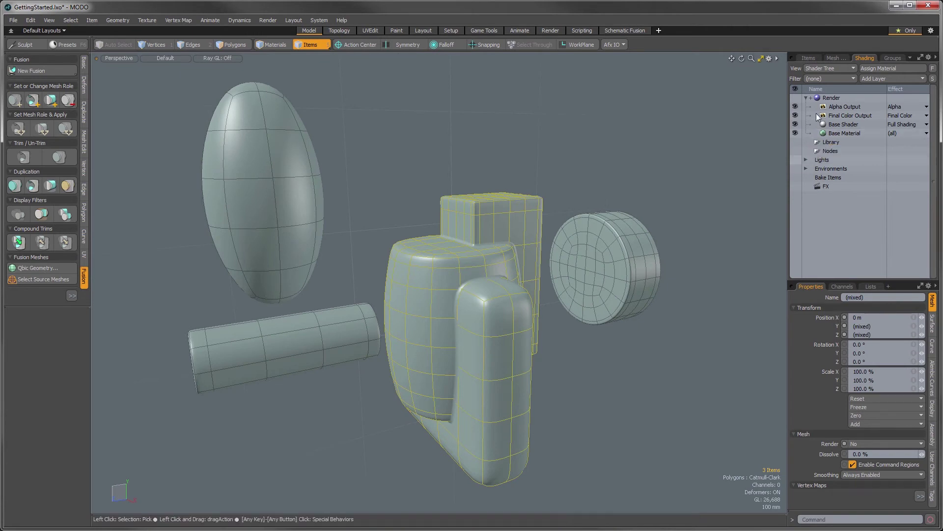
{"action": "left_click", "coordinate": [809, 58]}
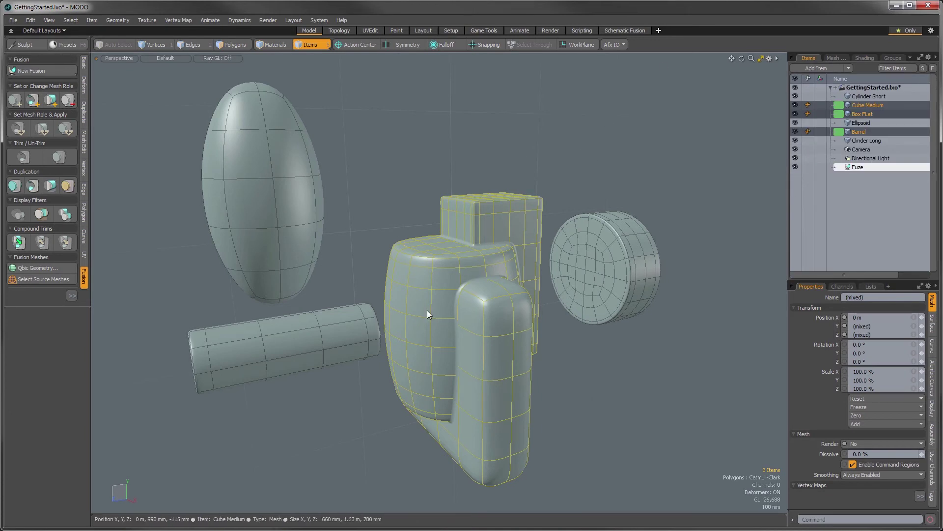
{"action": "left_click_drag", "start_coordinate": [465, 267], "coordinate": [621, 423], "text": "alt"}
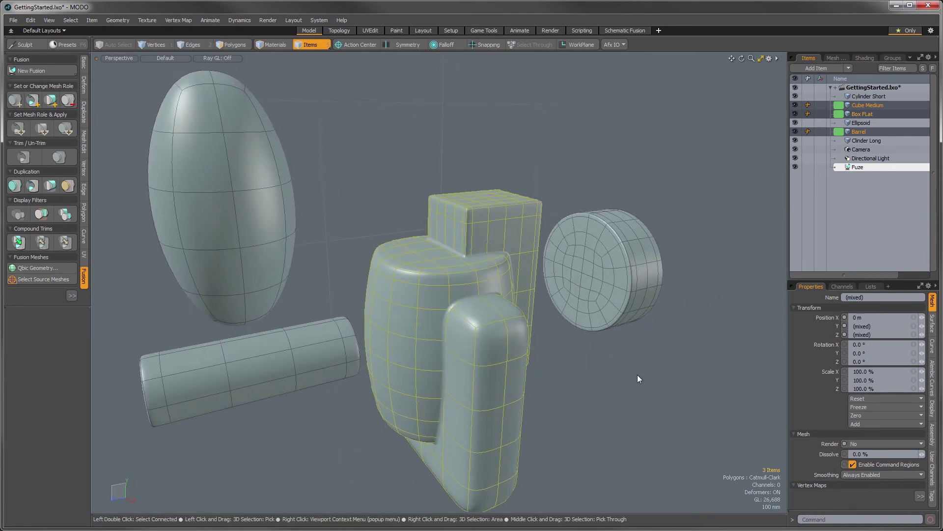
- Change the mesh role of Cube Medium to subtractive without applying it to the other meshes
{"action": "left_click", "coordinate": [445, 158]}
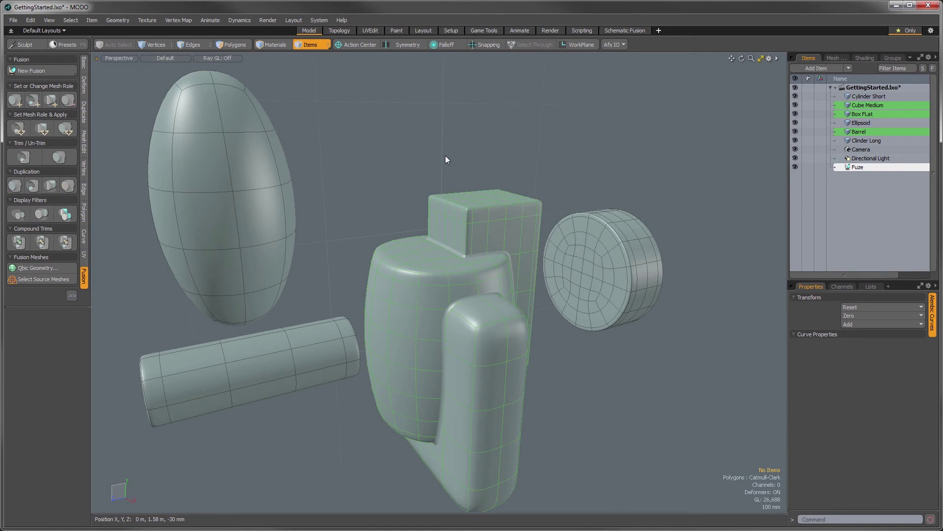
{"action": "left_click", "coordinate": [495, 221]}
{"action": "left_click_drag", "start_coordinate": [494, 221], "coordinate": [455, 291], "text": "alt"}
{"action": "scroll", "coordinate": [516, 226], "scroll_direction": "up", "scroll_amount": 4}
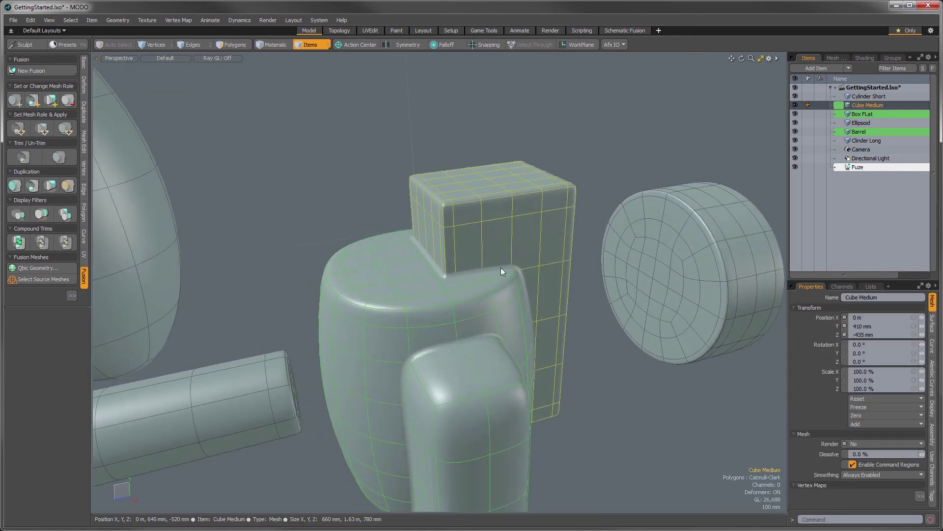
{"action": "left_click", "coordinate": [33, 100]}
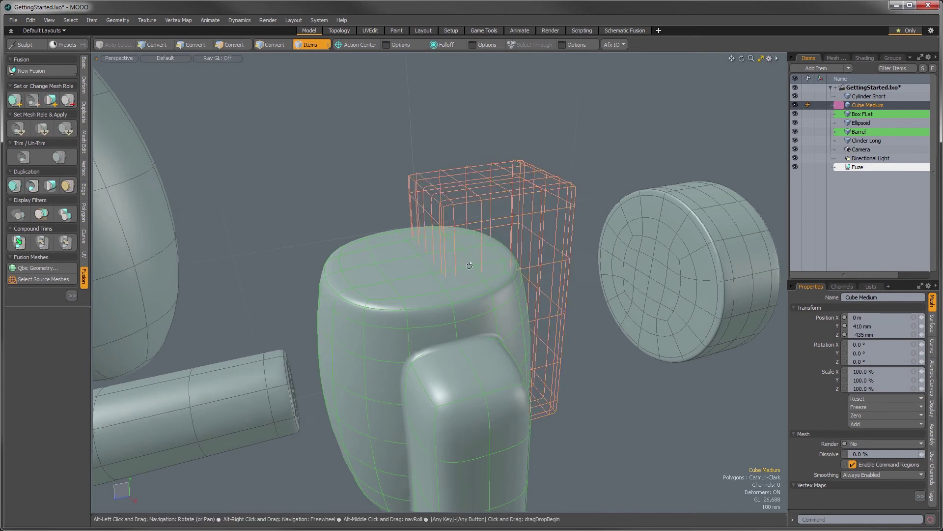
{"action": "left_click_drag", "start_coordinate": [459, 270], "coordinate": [458, 248], "text": "alt"}
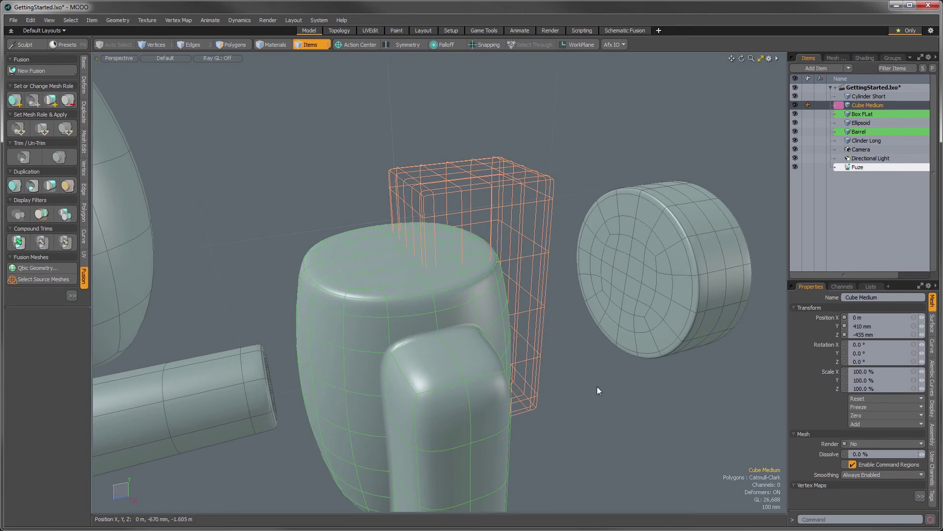
{"action": "left_click_drag", "start_coordinate": [587, 416], "coordinate": [513, 292], "text": "alt"}
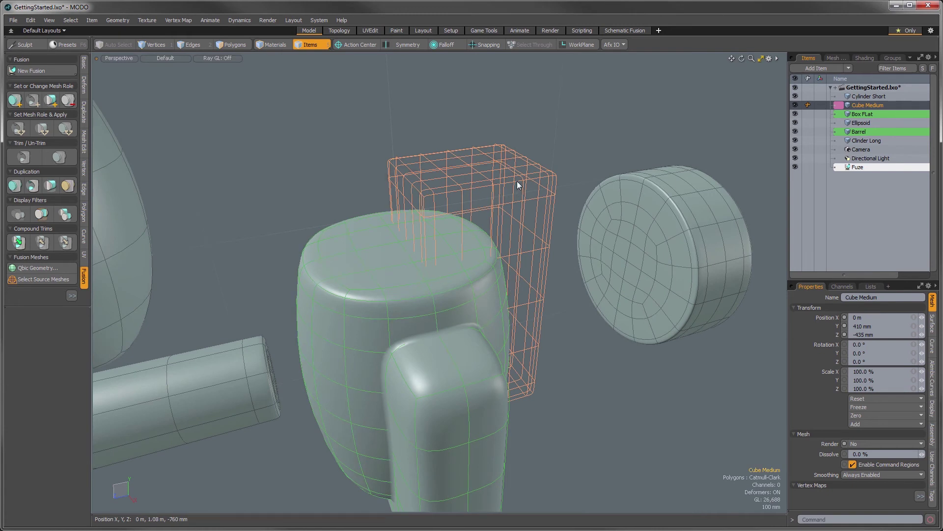
- Trim the Barrel with Cube Medium and inspect the resulting cut
{"action": "left_click", "coordinate": [356, 252], "text": "shift"}
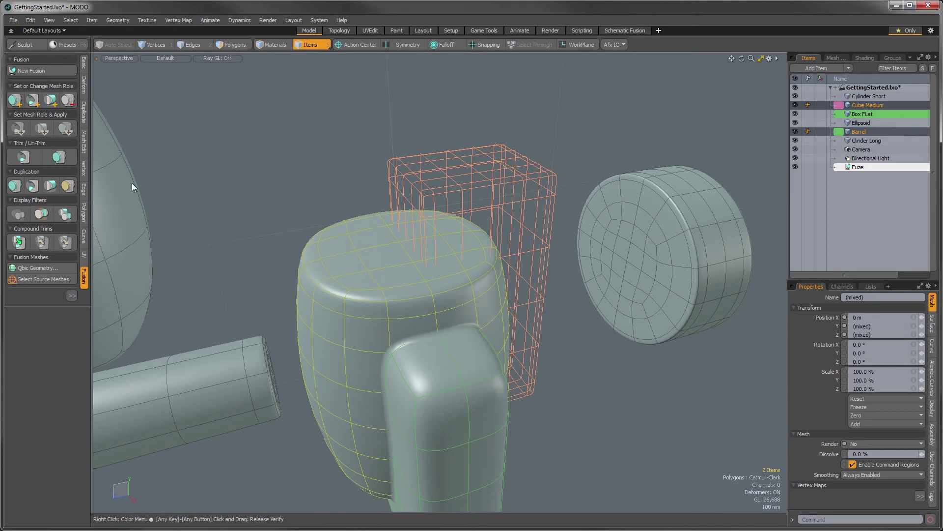
{"action": "left_click", "coordinate": [23, 157]}
{"action": "left_click_drag", "start_coordinate": [393, 299], "coordinate": [466, 339], "text": "alt"}
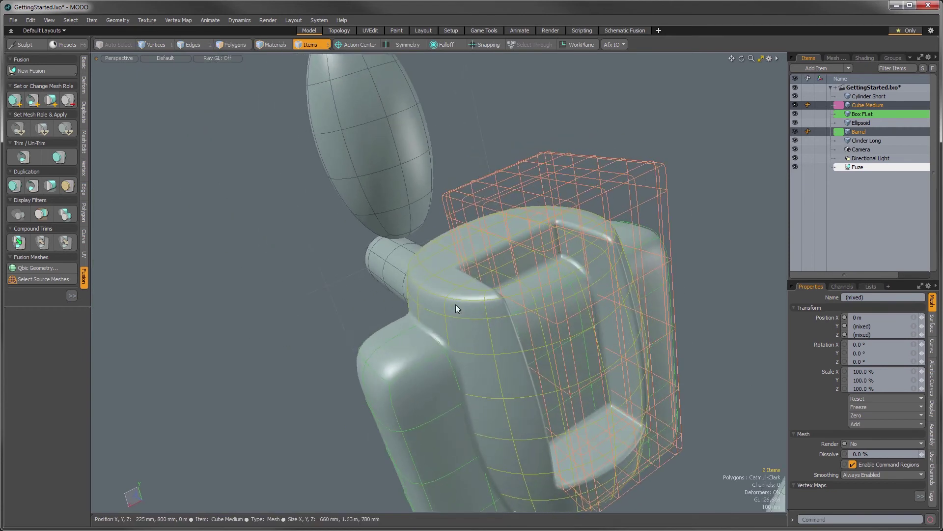
{"action": "left_click_drag", "start_coordinate": [417, 302], "coordinate": [463, 333], "text": "alt"}
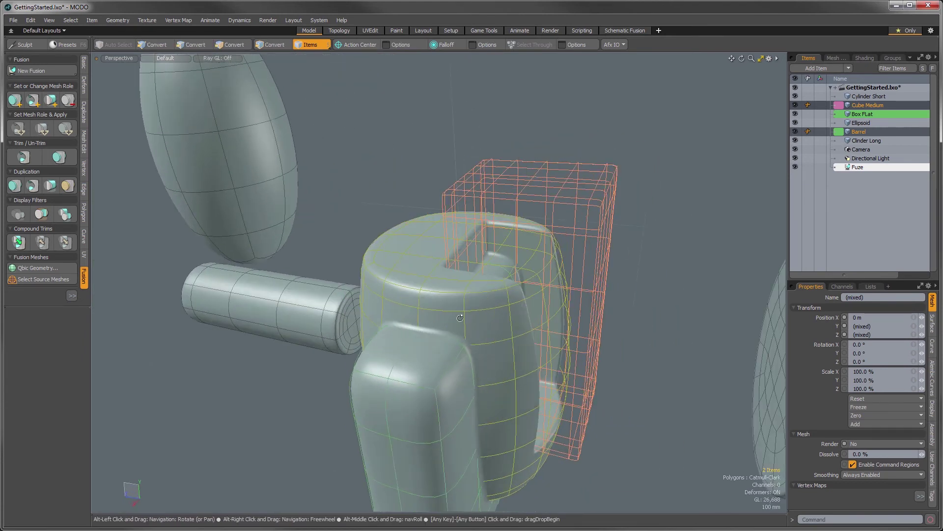
{"action": "mouse_move", "coordinate": [524, 328]}
{"action": "left_mouse_down", "text": "alt"}
{"action": "mouse_move", "coordinate": [423, 377]}
{"action": "mouse_move", "coordinate": [517, 321]}
{"action": "left_mouse_up", "text": "alt"}
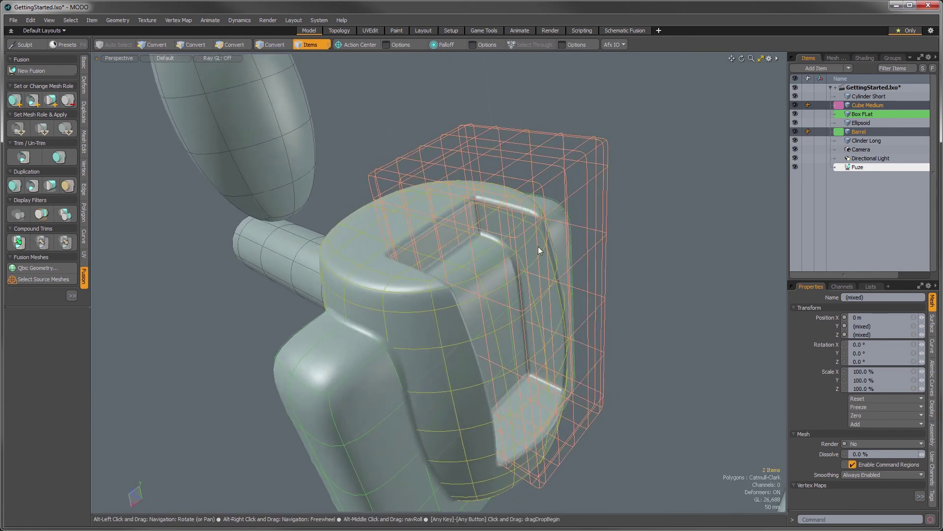
- Trim Box FLat with Cube Medium, and remove that trim again
{"action": "left_click", "coordinate": [588, 173]}
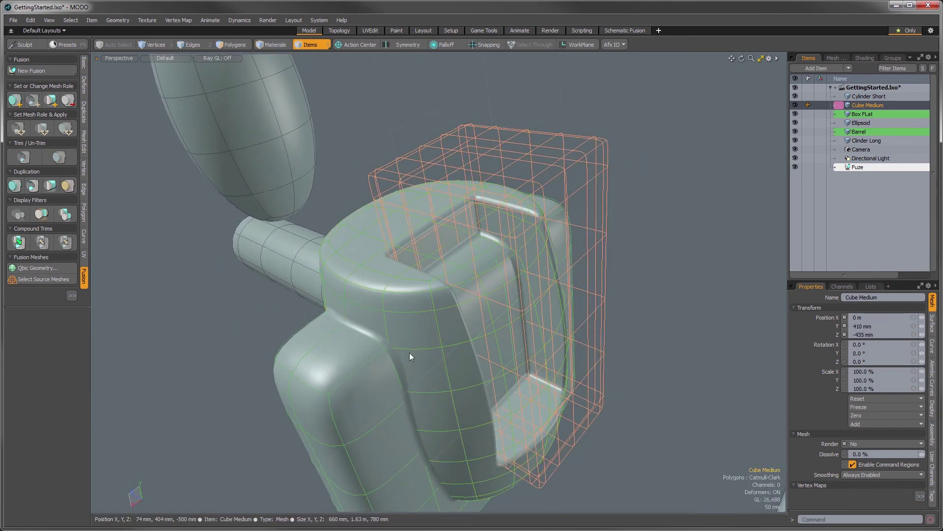
{"action": "left_click", "coordinate": [359, 384], "text": "shift"}
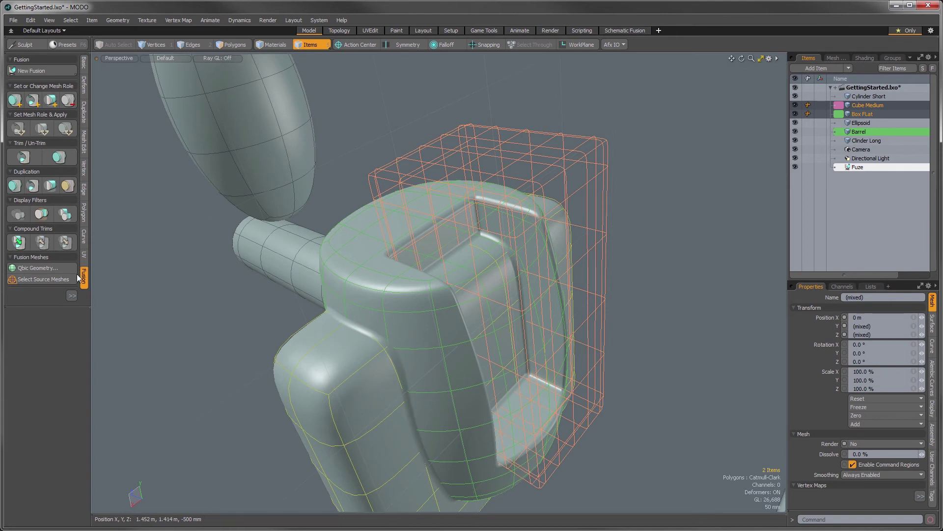
{"action": "left_click", "coordinate": [22, 157]}
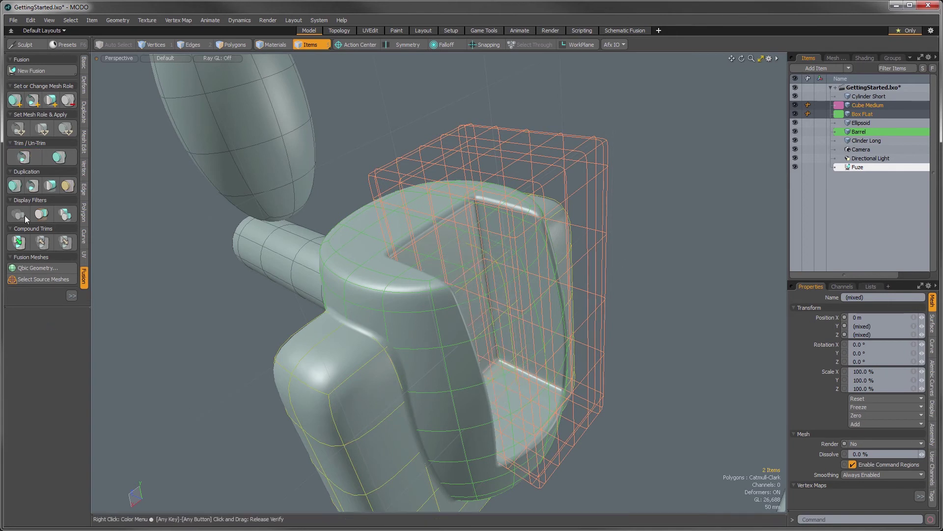
{"action": "left_click", "coordinate": [58, 158]}
{"action": "left_click_drag", "start_coordinate": [639, 262], "coordinate": [617, 249], "text": "alt"}
- Move Cube Medium up and inward to about Y 738 mm and Z -296 mm, and leave the transform tool
{"action": "left_click", "coordinate": [522, 217]}
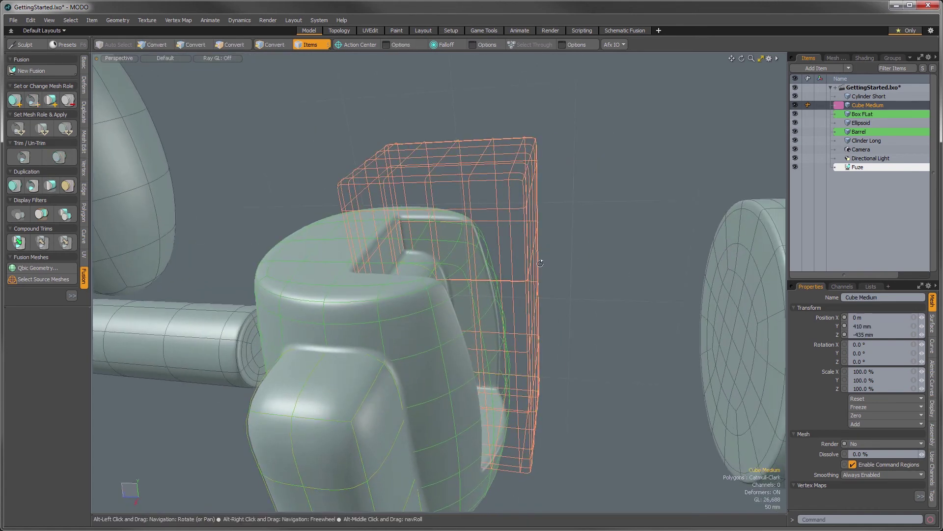
{"action": "left_click_drag", "start_coordinate": [528, 246], "coordinate": [525, 286], "text": "alt"}
{"action": "key", "text": "y"}
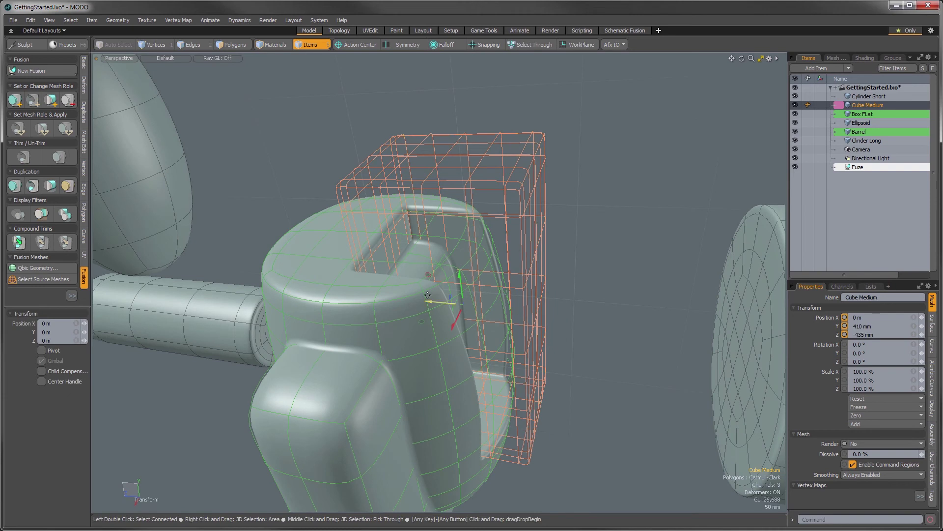
{"action": "left_click_drag", "start_coordinate": [427, 275], "coordinate": [386, 218]}
{"action": "left_click_drag", "start_coordinate": [443, 296], "coordinate": [412, 355], "text": "alt"}
{"action": "key", "text": "q"}
{"action": "left_click_drag", "start_coordinate": [493, 396], "coordinate": [504, 438], "text": "alt"}
{"action": "left_click_drag", "start_coordinate": [545, 473], "coordinate": [494, 438], "text": "alt"}
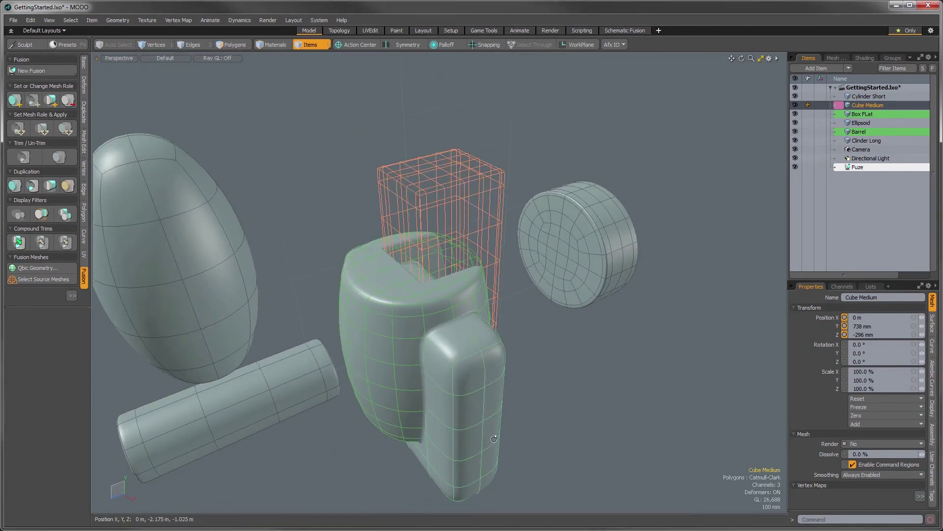
- Give Cylinder Short the intersection mesh role in the fusion without applying it to other meshes
{"action": "left_click", "coordinate": [570, 251]}
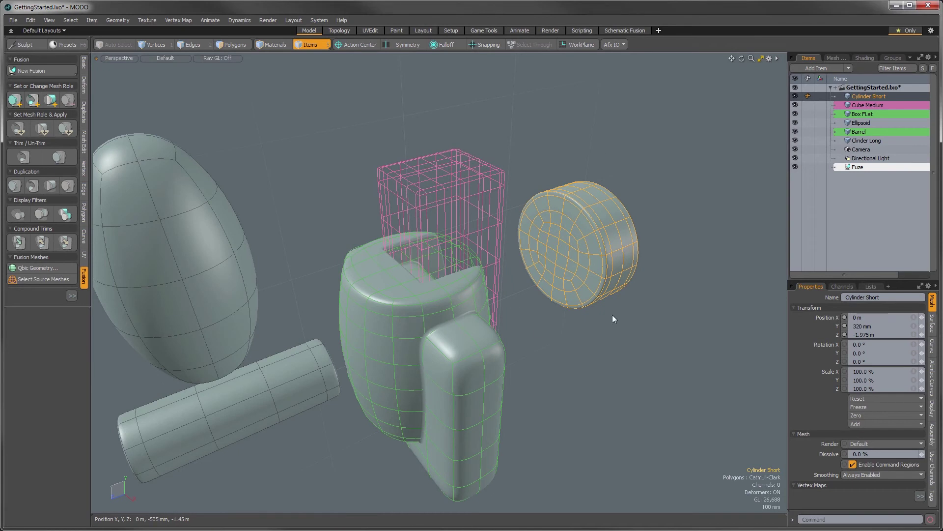
{"action": "left_click", "coordinate": [51, 101]}
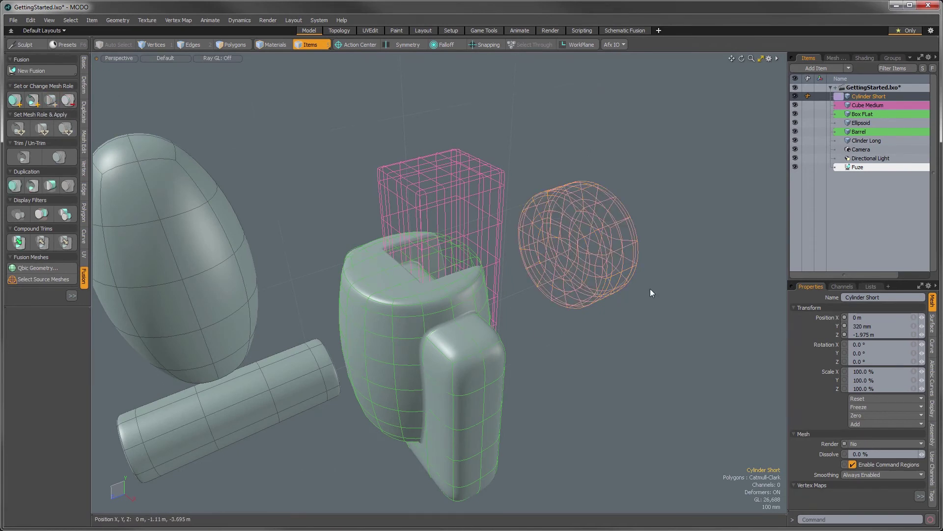
{"action": "left_click_drag", "start_coordinate": [576, 276], "coordinate": [575, 266], "text": "alt"}
{"action": "left_click_drag", "start_coordinate": [575, 266], "coordinate": [583, 250], "text": "alt+shift"}
{"action": "left_click", "coordinate": [605, 319]}
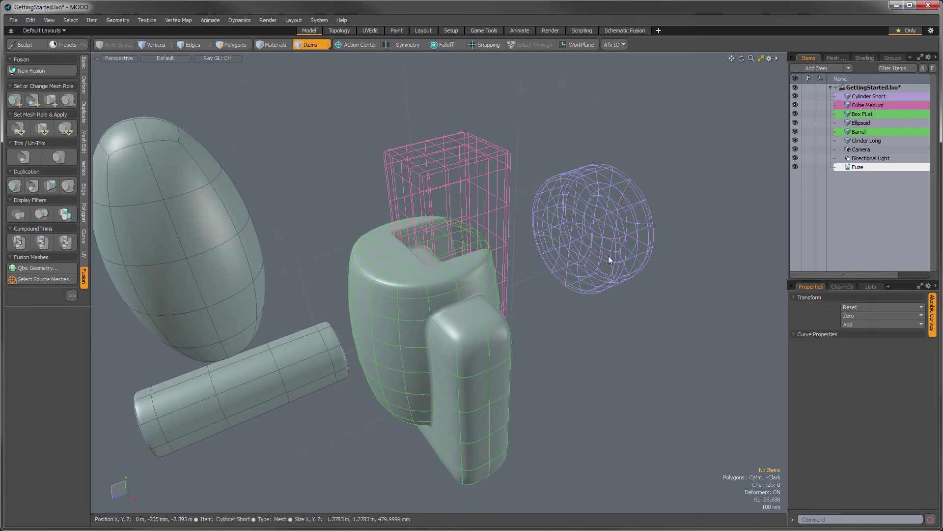
- Move Cylinder Short along the Z axis into the barrel, to about Z 95 mm
{"action": "left_click", "coordinate": [577, 227]}
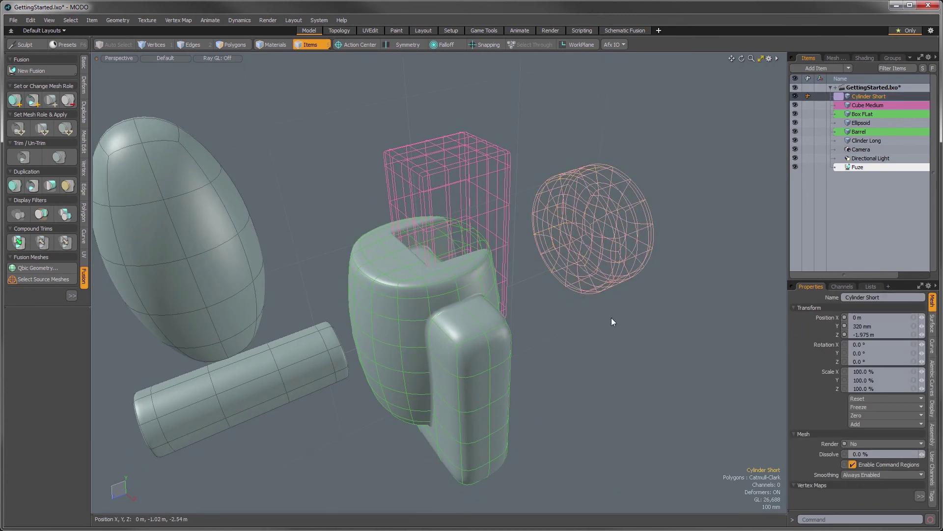
{"action": "left_click_drag", "start_coordinate": [565, 262], "coordinate": [576, 268], "text": "alt"}
{"action": "key", "text": "w"}
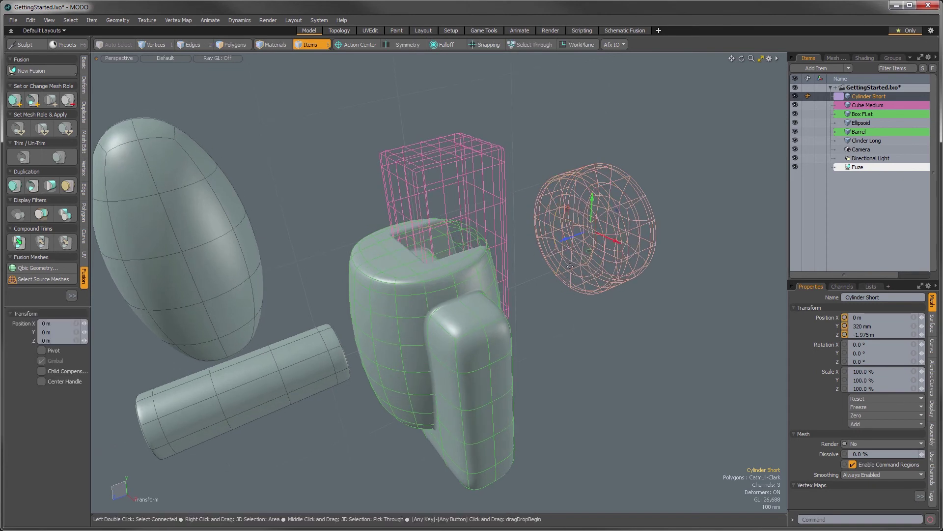
{"action": "left_click_drag", "start_coordinate": [581, 232], "coordinate": [551, 261]}
{"action": "key", "text": "ctrl+z"}
- Scale Cylinder Short uniformly in X and Y to about 189%, keeping its Z scale at 100%
{"action": "key", "text": "r"}
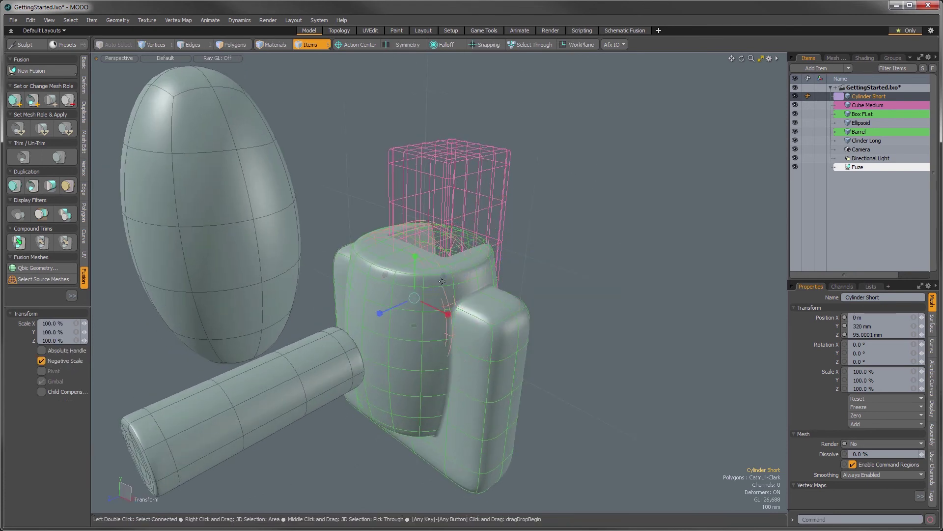
{"action": "left_click_drag", "start_coordinate": [443, 275], "coordinate": [465, 261]}
{"action": "key", "text": "w"}
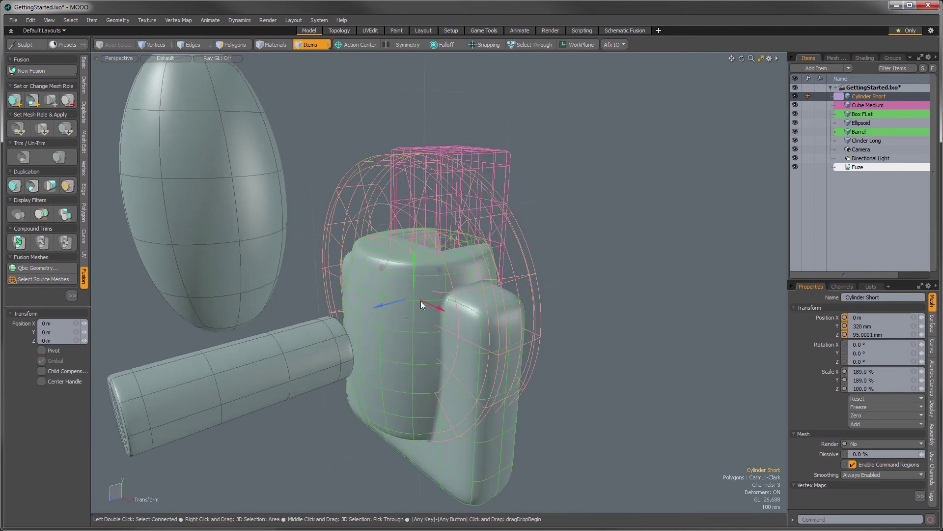
- Move Cylinder Short to about Y -120 mm and Z 0, and scale it along Z to about 141%
{"action": "left_click_drag", "start_coordinate": [413, 281], "coordinate": [416, 329]}
{"action": "left_click_drag", "start_coordinate": [503, 325], "coordinate": [437, 328], "text": "alt"}
{"action": "mouse_move", "coordinate": [376, 338]}
{"action": "left_mouse_down"}
{"action": "mouse_move", "coordinate": [387, 338]}
{"action": "mouse_move", "coordinate": [364, 339]}
{"action": "left_mouse_up"}
{"action": "key", "text": "r"}
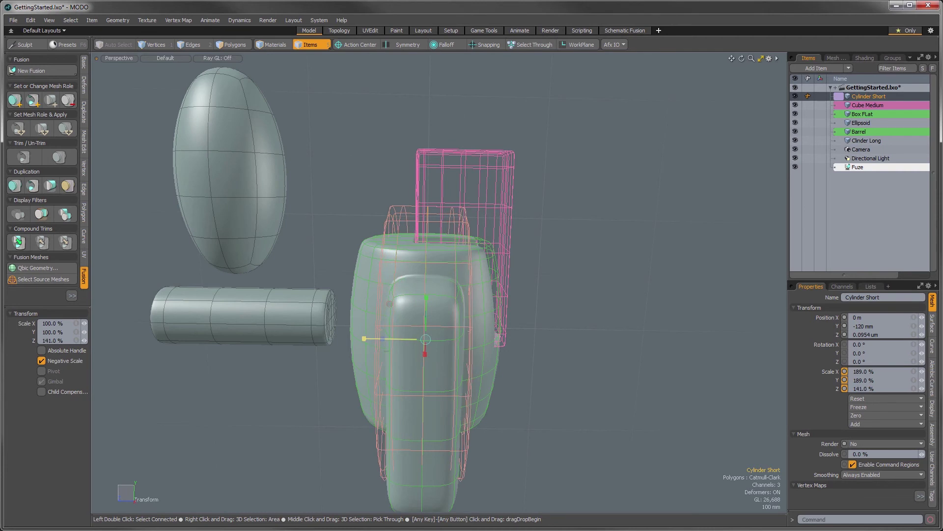
{"action": "key", "text": "space"}
- Trim the Box Flat mesh with Cylinder Short's intersection, leaving the barrel out of the trim, and inspect the result
{"action": "left_click_drag", "start_coordinate": [585, 346], "coordinate": [467, 342], "text": "alt"}
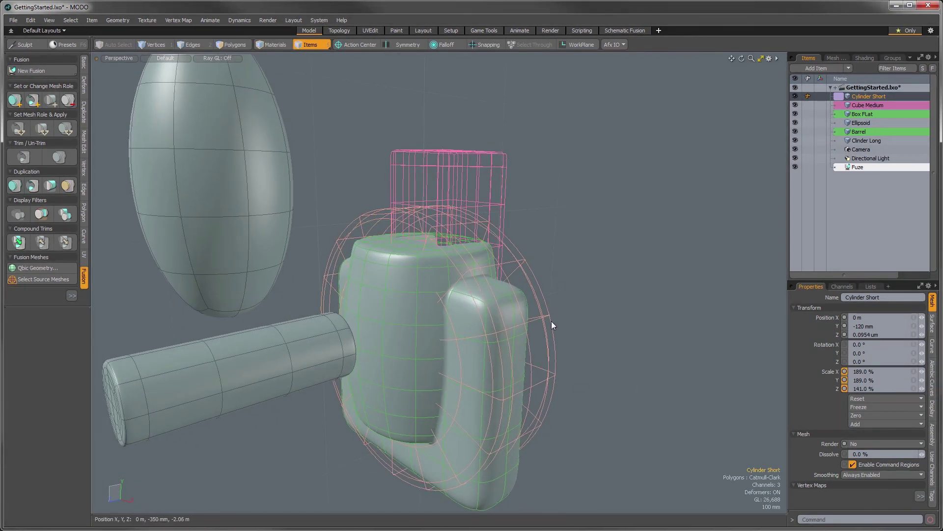
{"action": "left_click_drag", "start_coordinate": [591, 379], "coordinate": [500, 307], "text": "alt"}
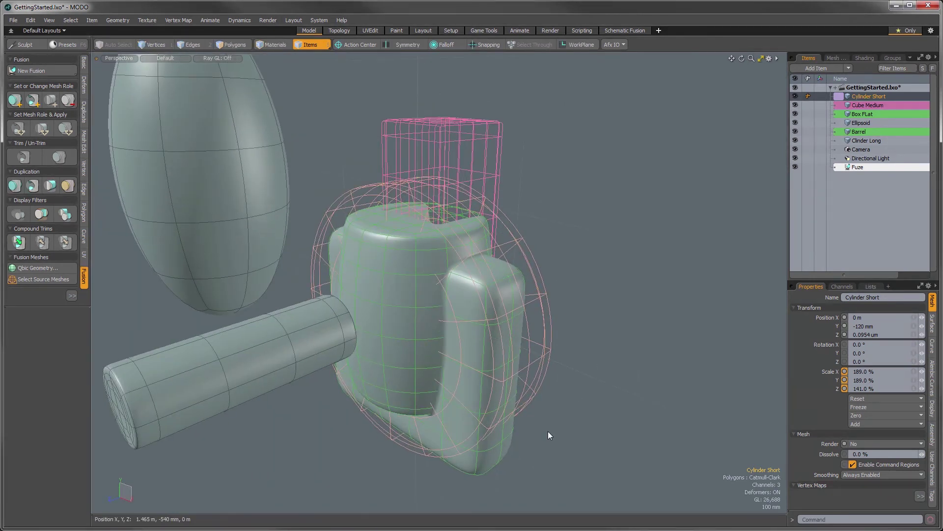
{"action": "left_click", "coordinate": [494, 447], "text": "shift"}
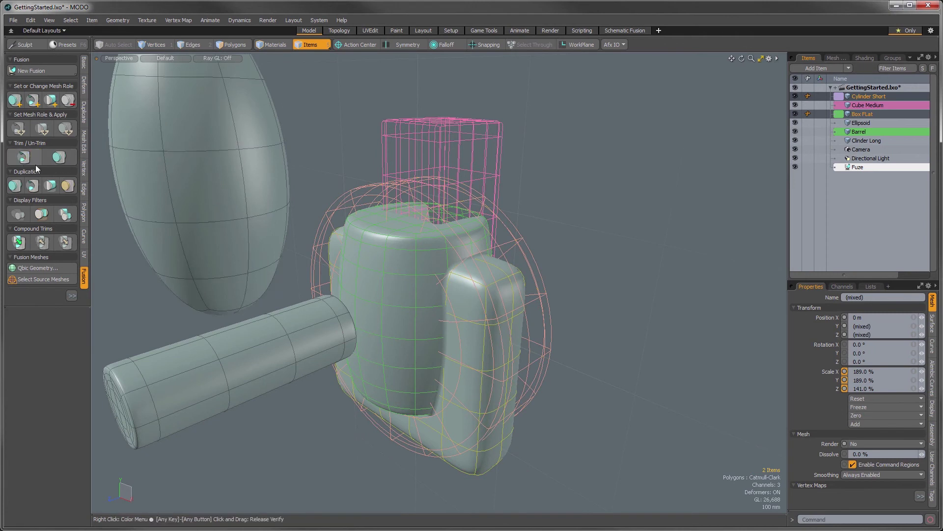
{"action": "left_click_drag", "start_coordinate": [621, 331], "coordinate": [541, 279], "text": "alt"}
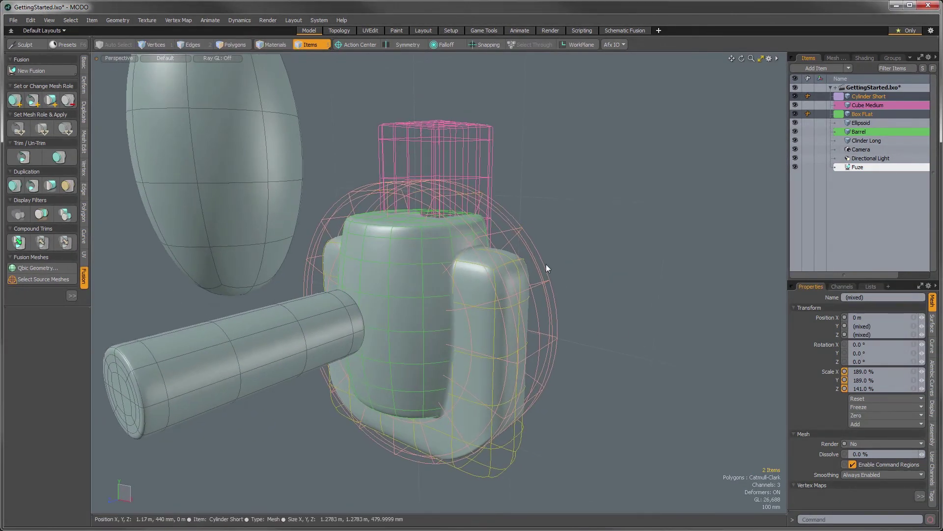
{"action": "left_click", "coordinate": [556, 247]}
{"action": "left_click_drag", "start_coordinate": [552, 335], "coordinate": [503, 323], "text": "alt"}
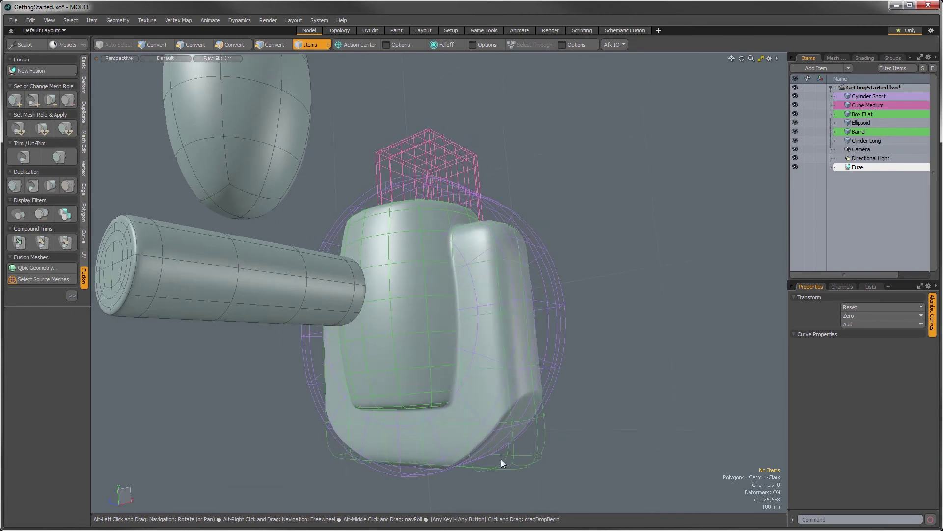
{"action": "left_click_drag", "start_coordinate": [501, 285], "coordinate": [491, 254], "text": "alt"}
{"action": "left_click_drag", "start_coordinate": [527, 224], "coordinate": [507, 425], "text": "alt"}
{"action": "left_click_drag", "start_coordinate": [609, 406], "coordinate": [392, 385], "text": "alt"}
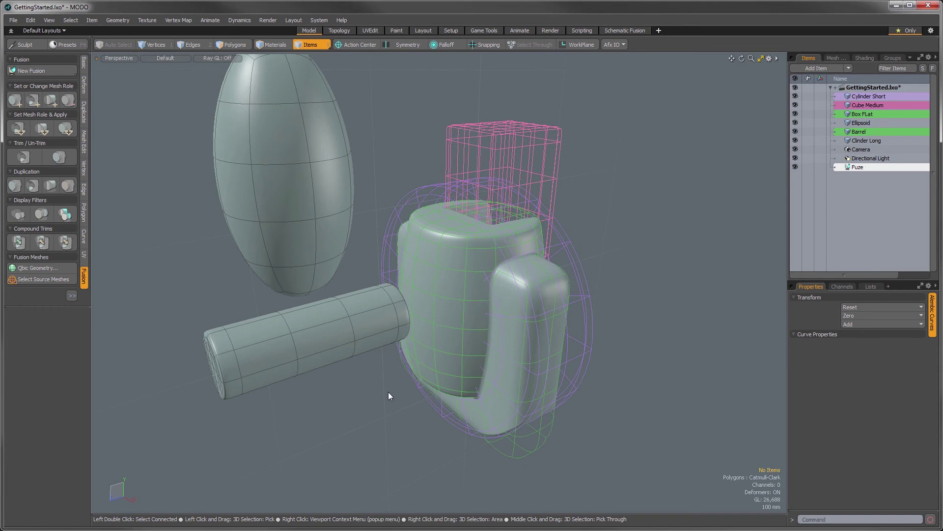
- Move Clinder Long partway into the front of the barrel, to about Y -50 mm and Z 1.03 m
{"action": "left_click", "coordinate": [303, 357]}
{"action": "left_click_drag", "start_coordinate": [341, 375], "coordinate": [315, 338], "text": "alt"}
{"action": "key", "text": "y"}
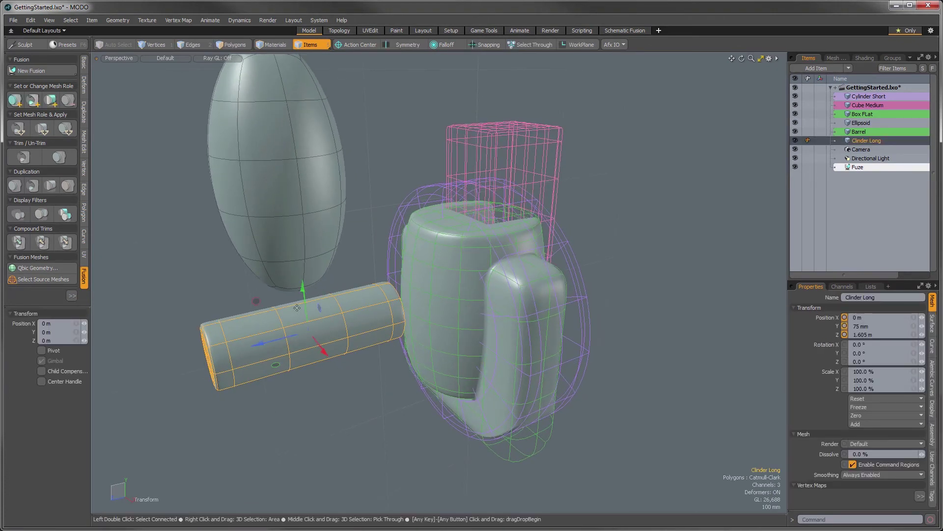
{"action": "left_click_drag", "start_coordinate": [256, 301], "coordinate": [332, 299]}
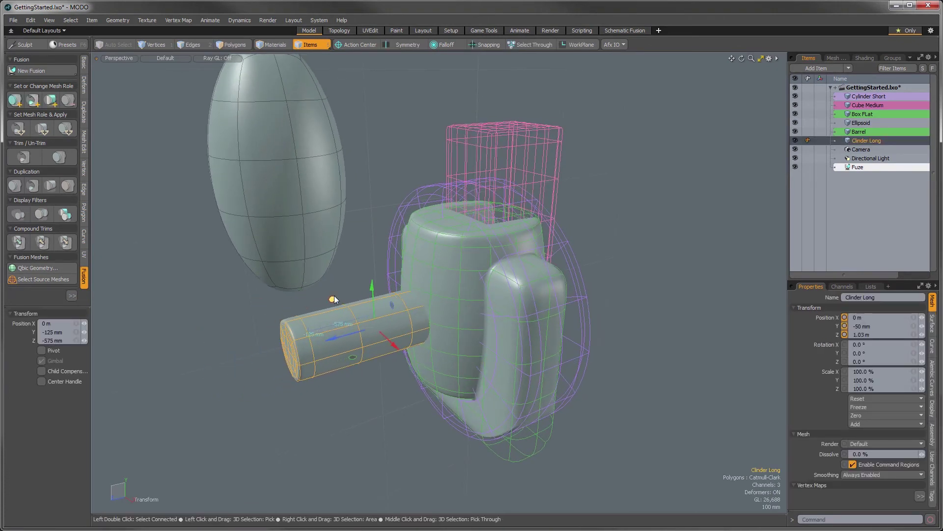
{"action": "key", "text": "space"}
{"action": "left_click", "coordinate": [657, 301]}
{"action": "left_click_drag", "start_coordinate": [513, 340], "coordinate": [486, 341], "text": "alt"}
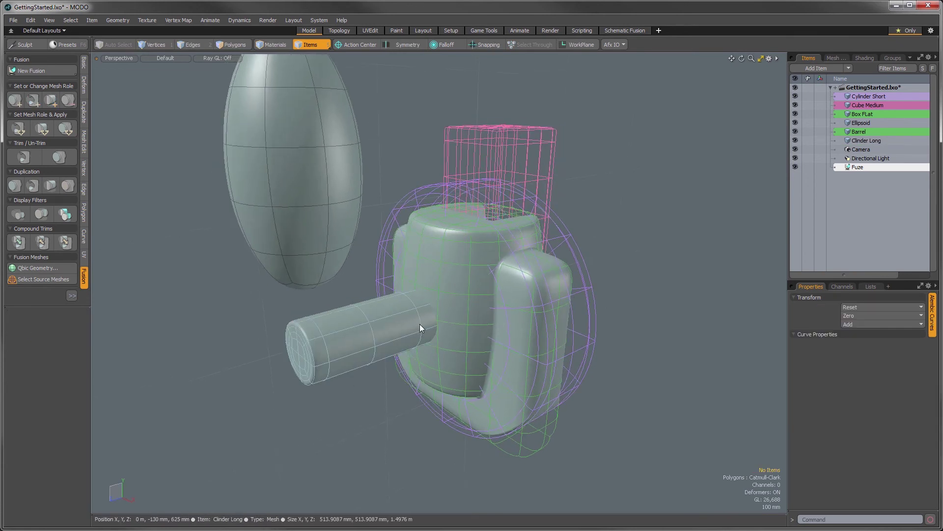
- Give Clinder Long the subtractive mesh role and apply it to the Barrel only, cutting a round hole
{"action": "left_click", "coordinate": [368, 324]}
{"action": "left_click", "coordinate": [447, 315], "text": "shift"}
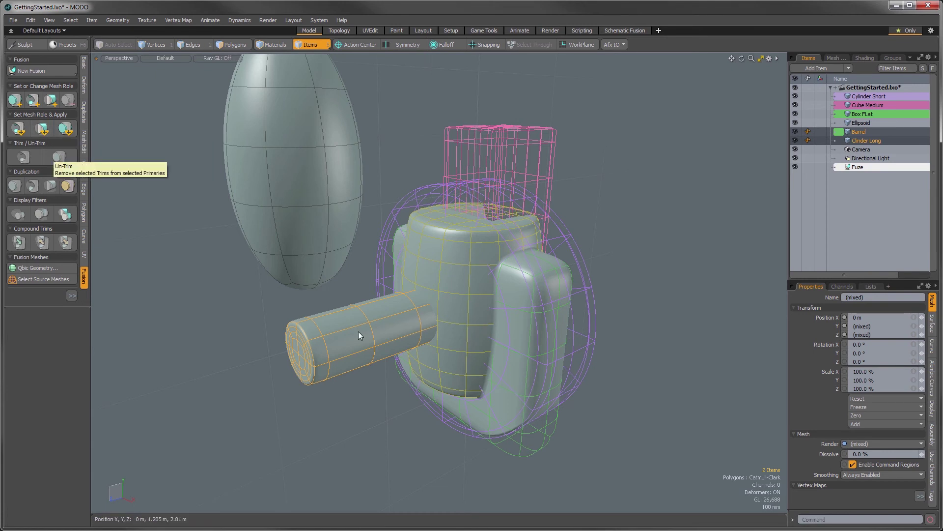
{"action": "left_click", "coordinate": [18, 129]}
{"action": "left_click_drag", "start_coordinate": [434, 397], "coordinate": [474, 308], "text": "alt"}
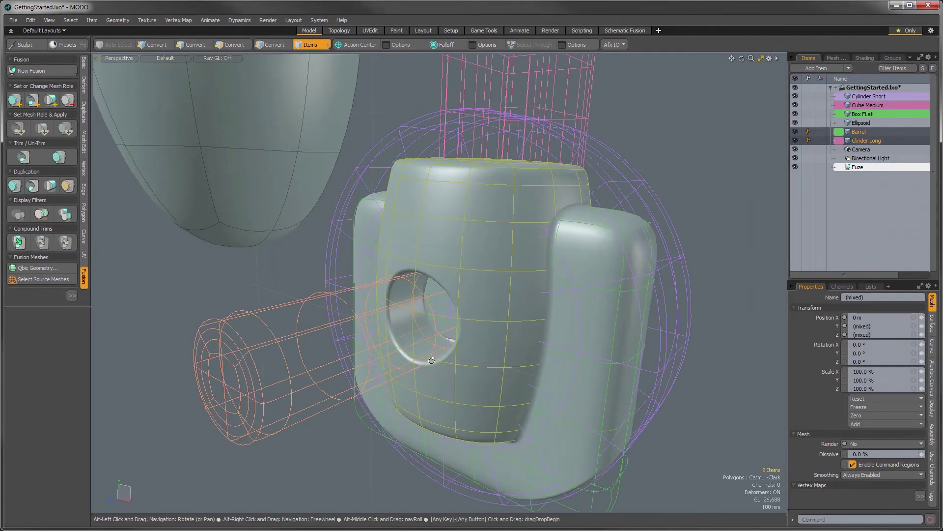
{"action": "left_click_drag", "start_coordinate": [365, 366], "coordinate": [493, 306], "text": "alt"}
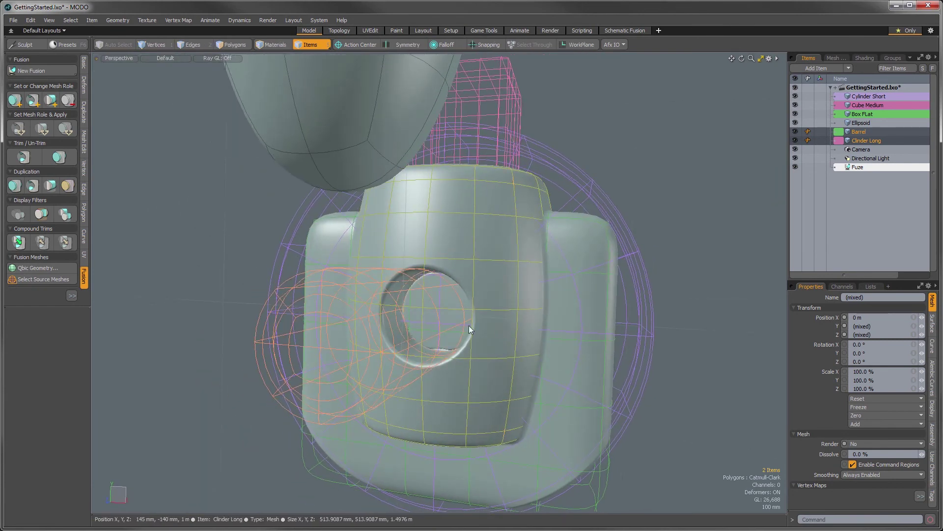
{"action": "left_click", "coordinate": [478, 307]}
{"action": "left_click", "coordinate": [210, 263]}
{"action": "left_click_drag", "start_coordinate": [481, 290], "coordinate": [412, 296], "text": "alt"}
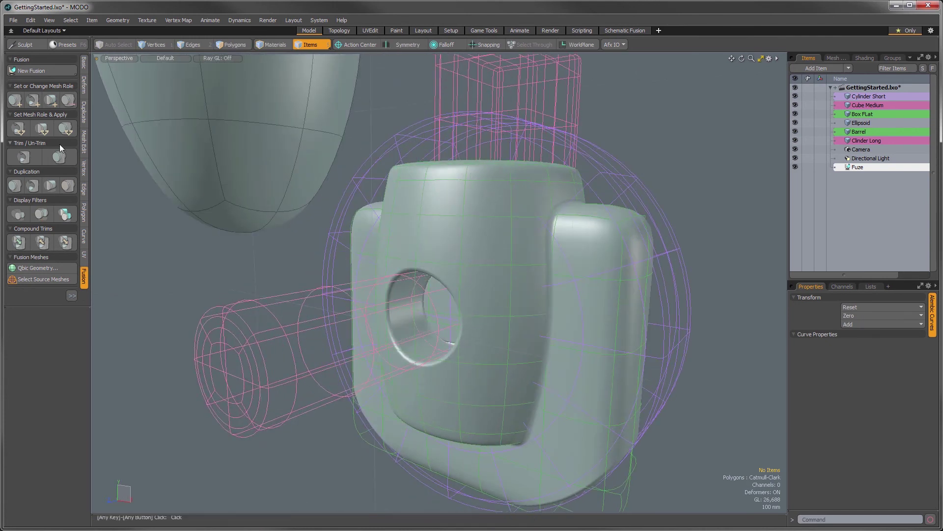
{"action": "left_click_drag", "start_coordinate": [477, 274], "coordinate": [417, 264], "text": "alt"}
{"action": "mouse_move", "coordinate": [555, 231]}
{"action": "left_mouse_down", "text": "alt"}
{"action": "mouse_move", "coordinate": [577, 257]}
{"action": "mouse_move", "coordinate": [565, 245]}
{"action": "left_mouse_up", "text": "alt"}
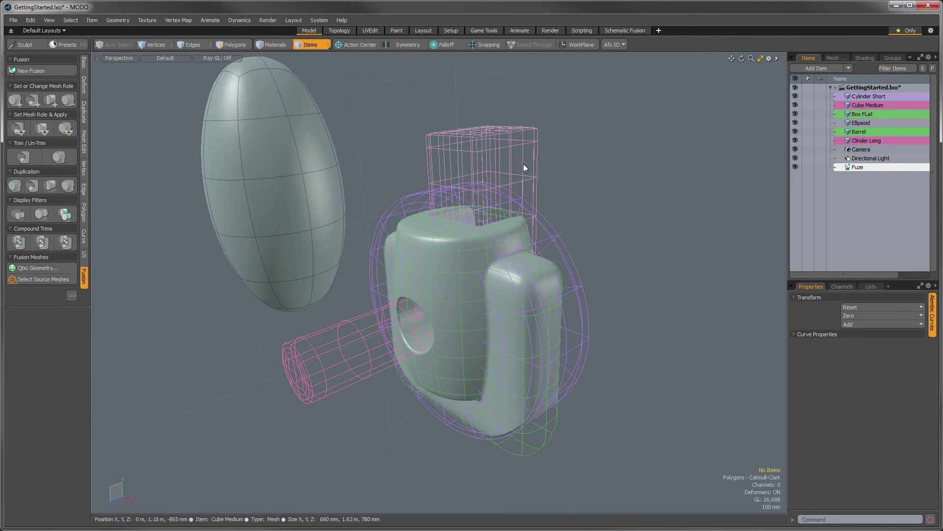
- Remove Cube Medium's mesh role so that it is no longer part of the fusion
{"action": "left_click", "coordinate": [524, 166]}
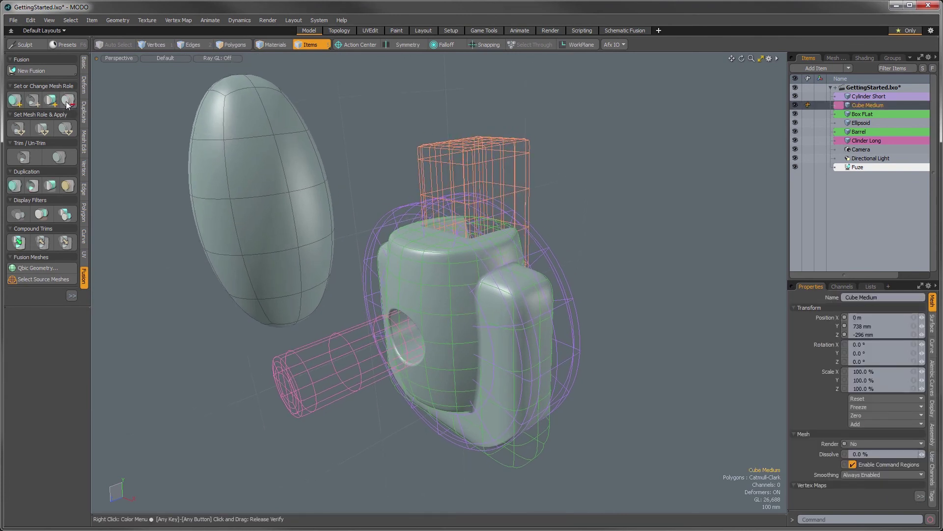
{"action": "left_click", "coordinate": [68, 100]}
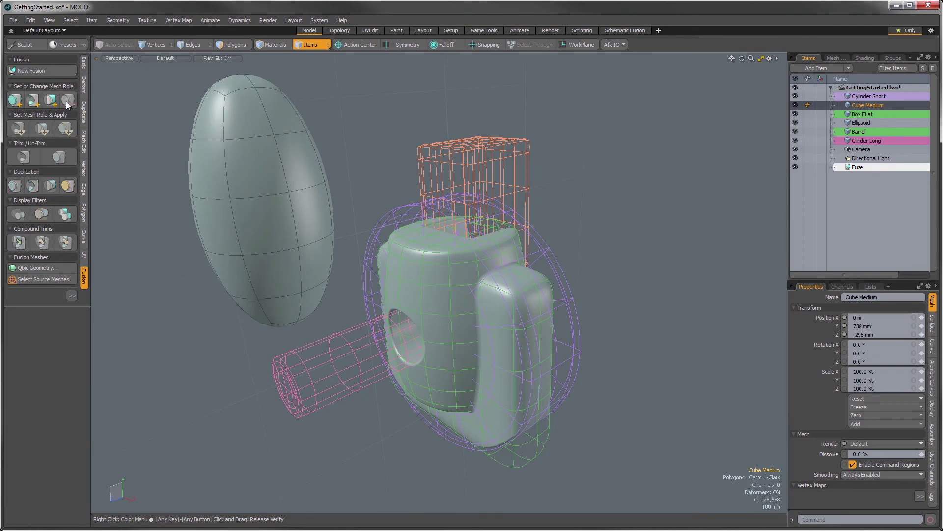
{"action": "mouse_move", "coordinate": [472, 301]}
{"action": "left_mouse_down", "text": "alt"}
{"action": "mouse_move", "coordinate": [513, 299]}
{"action": "mouse_move", "coordinate": [505, 305]}
{"action": "left_mouse_up", "text": "alt"}
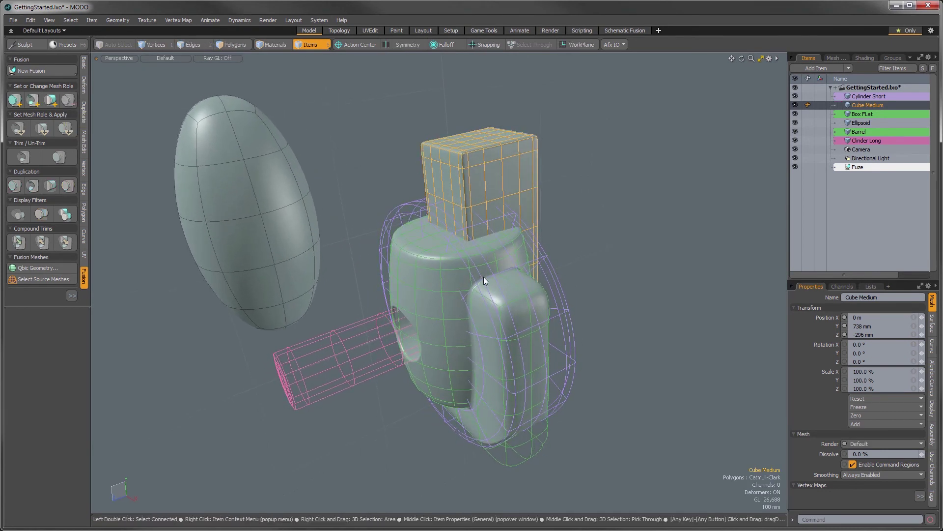
- Move Cube Medium away from the fused model and clear the selection
{"action": "key", "text": "w"}
{"action": "left_click_drag", "start_coordinate": [454, 202], "coordinate": [554, 163]}
{"action": "key", "text": "space"}
{"action": "left_click_drag", "start_coordinate": [472, 237], "coordinate": [552, 248], "text": "alt"}
{"action": "left_click_drag", "start_coordinate": [552, 249], "coordinate": [600, 326], "text": "ctrl+alt"}
{"action": "left_click", "coordinate": [599, 326]}
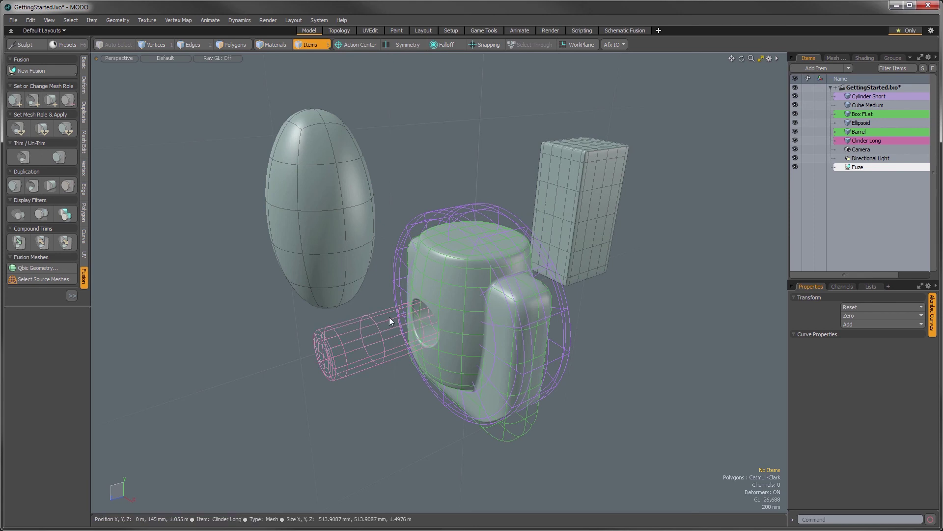
- Un-trim Clinder Long from the Barrel while keeping its subtractive role in the fusion
{"action": "left_click_drag", "start_coordinate": [387, 328], "coordinate": [416, 275], "text": "alt"}
{"action": "left_click_drag", "start_coordinate": [415, 276], "coordinate": [352, 335], "text": "ctrl+alt"}
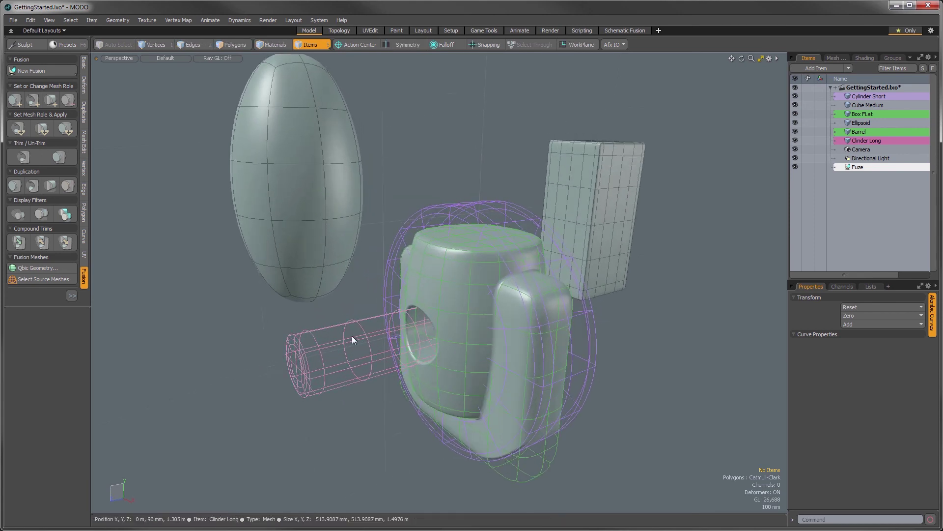
{"action": "left_click", "coordinate": [352, 335]}
{"action": "left_click", "coordinate": [426, 296], "text": "shift"}
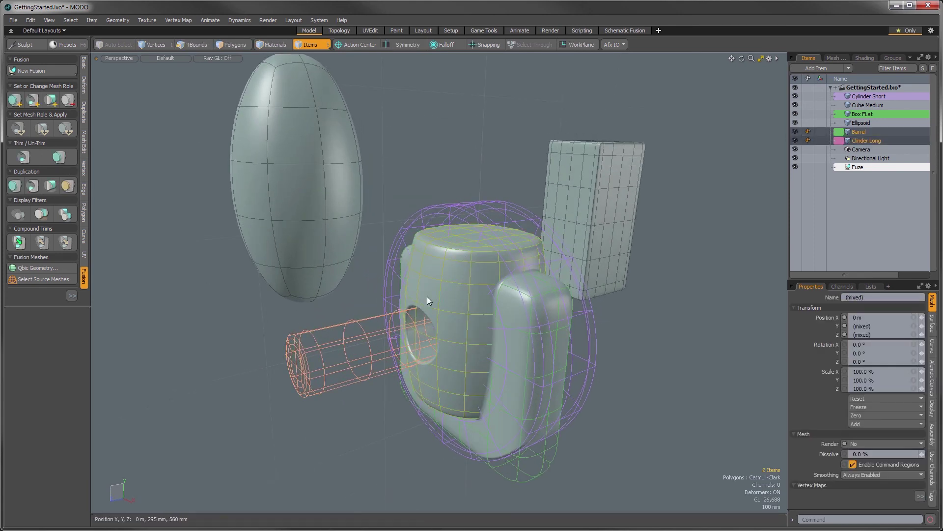
{"action": "left_click", "coordinate": [59, 161]}
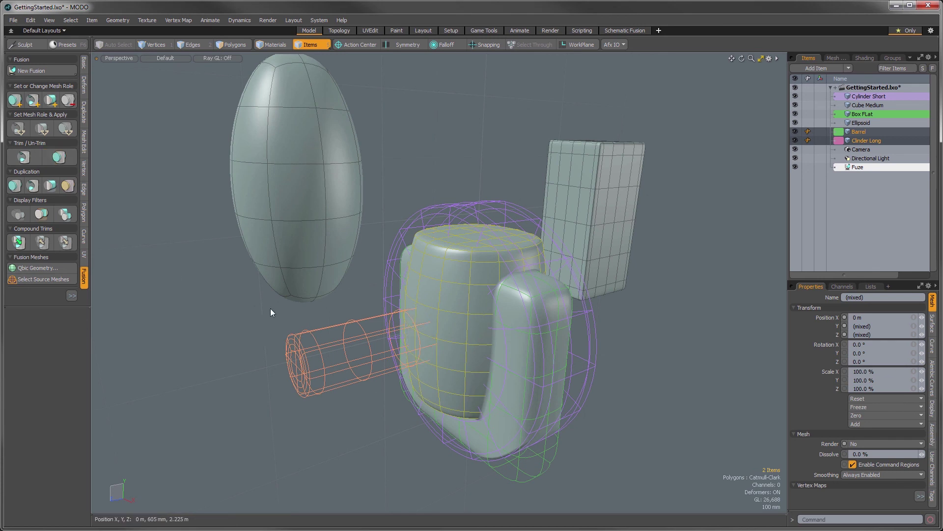
{"action": "left_click", "coordinate": [324, 414]}
- Trim the Box Flat mesh with the subtractive Clinder Long
{"action": "left_click", "coordinate": [335, 382]}
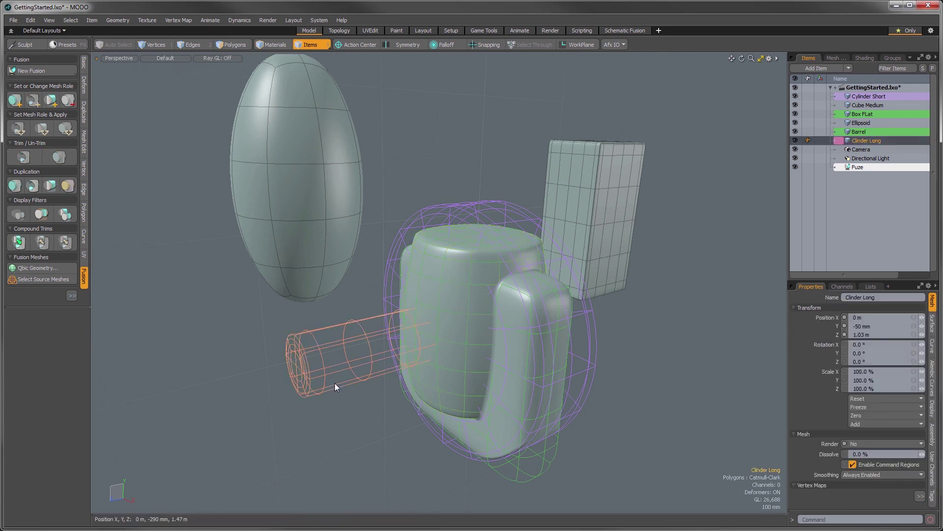
{"action": "left_click", "coordinate": [518, 468], "text": "shift"}
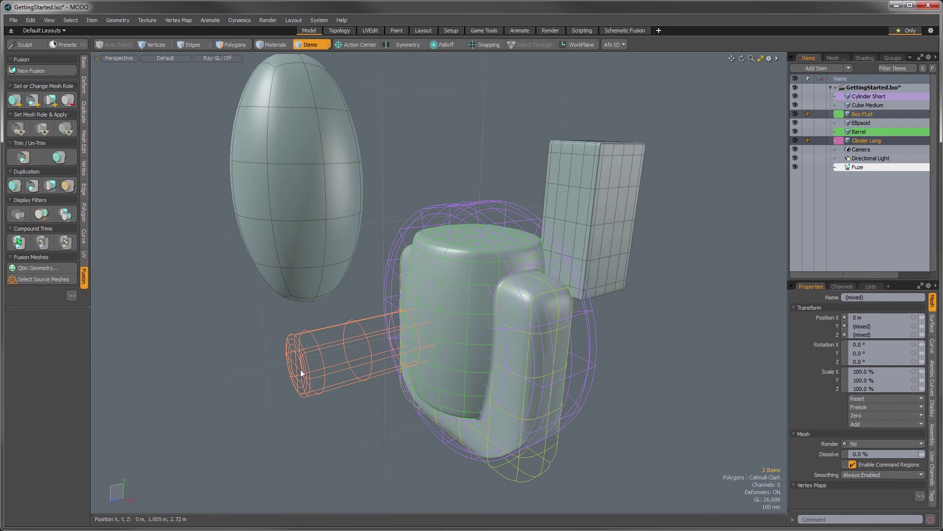
{"action": "left_click_drag", "start_coordinate": [306, 380], "coordinate": [357, 389], "text": "alt"}
{"action": "key", "text": "w"}
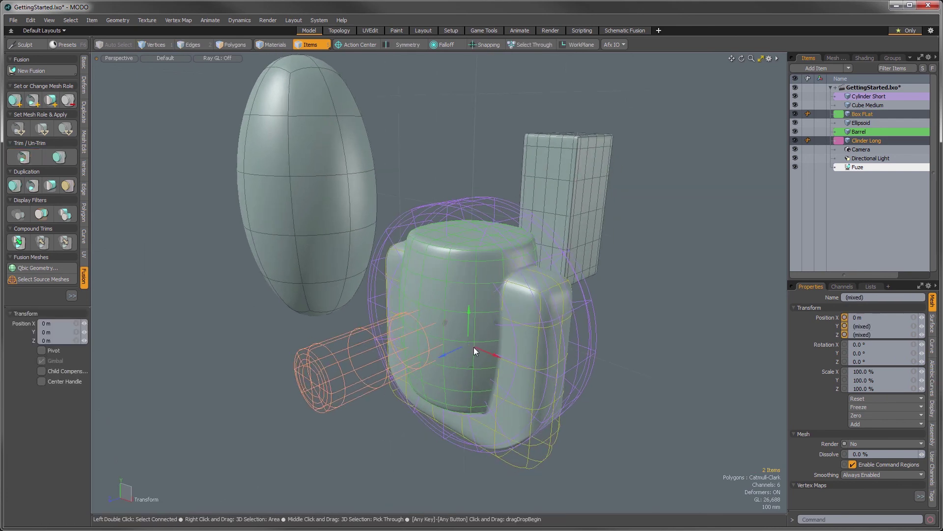
{"action": "left_click_drag", "start_coordinate": [495, 323], "coordinate": [510, 354]}
{"action": "key", "text": "space"}
{"action": "left_click", "coordinate": [409, 415]}
{"action": "key", "text": "ctrl+z"}
{"action": "key", "text": "ctrl+z"}
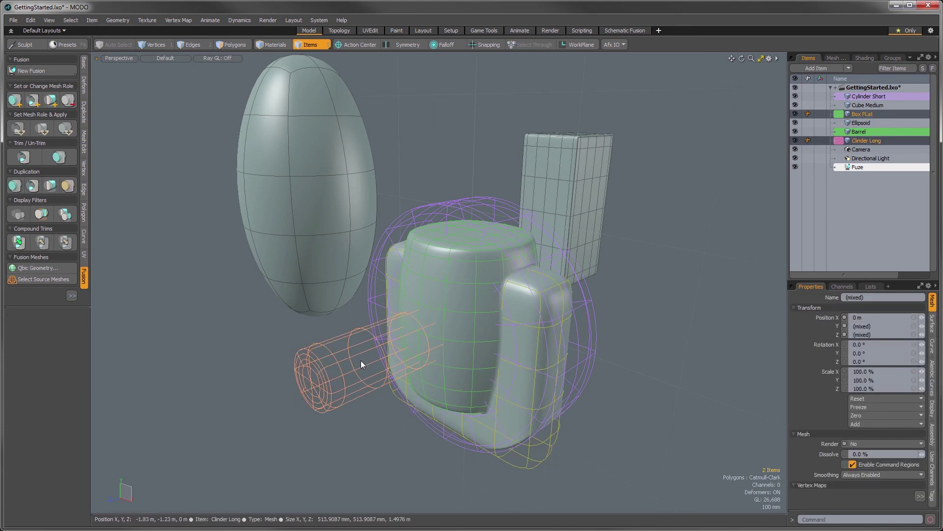
- Move Clinder Long alone to about X 555 mm, Y -430 mm and Z 345 mm so it cuts into Box Flat, and inspect the cut
{"action": "left_click", "coordinate": [361, 364]}
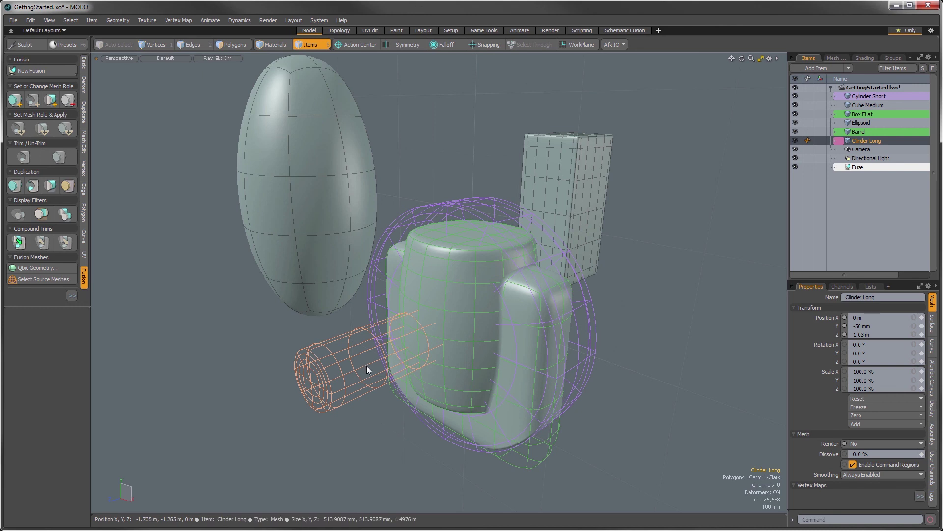
{"action": "key", "text": "w"}
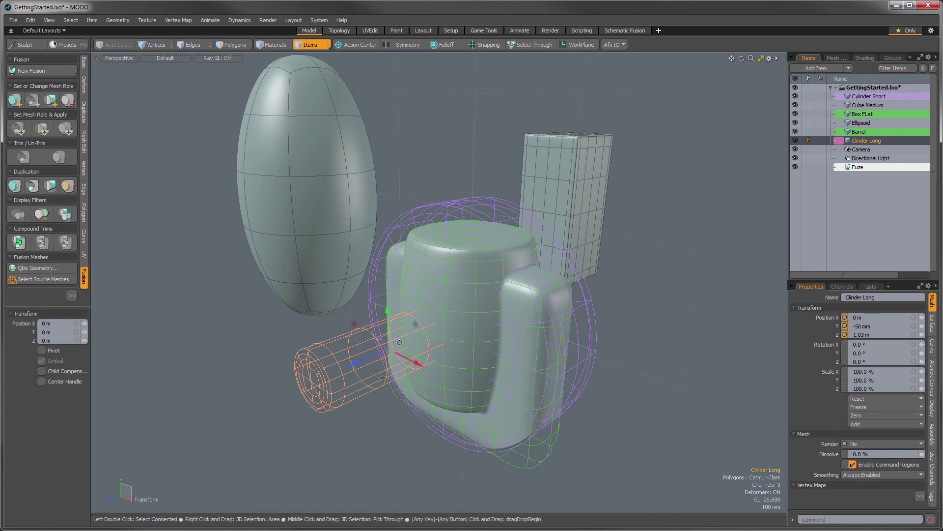
{"action": "left_click_drag", "start_coordinate": [415, 324], "coordinate": [475, 406]}
{"action": "left_click_drag", "start_coordinate": [539, 406], "coordinate": [529, 401]}
{"action": "key", "text": "space"}
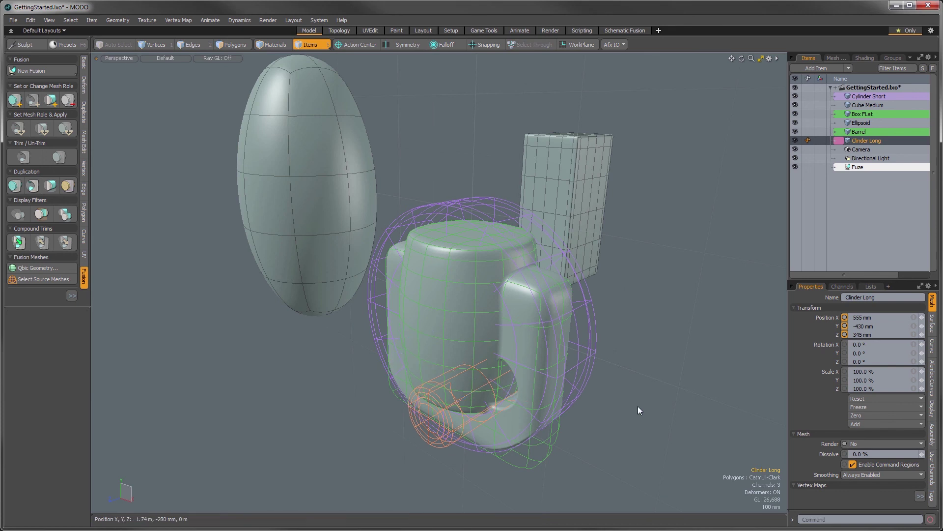
{"action": "left_click", "coordinate": [638, 406]}
{"action": "left_click_drag", "start_coordinate": [642, 370], "coordinate": [592, 363], "text": "alt"}
{"action": "left_click_drag", "start_coordinate": [592, 363], "coordinate": [639, 383], "text": "alt"}
{"action": "left_click_drag", "start_coordinate": [612, 393], "coordinate": [398, 366], "text": "alt+shift"}
{"action": "left_click_drag", "start_coordinate": [398, 366], "coordinate": [359, 360], "text": "ctrl+alt"}
{"action": "left_click_drag", "start_coordinate": [358, 360], "coordinate": [393, 314], "text": "alt"}
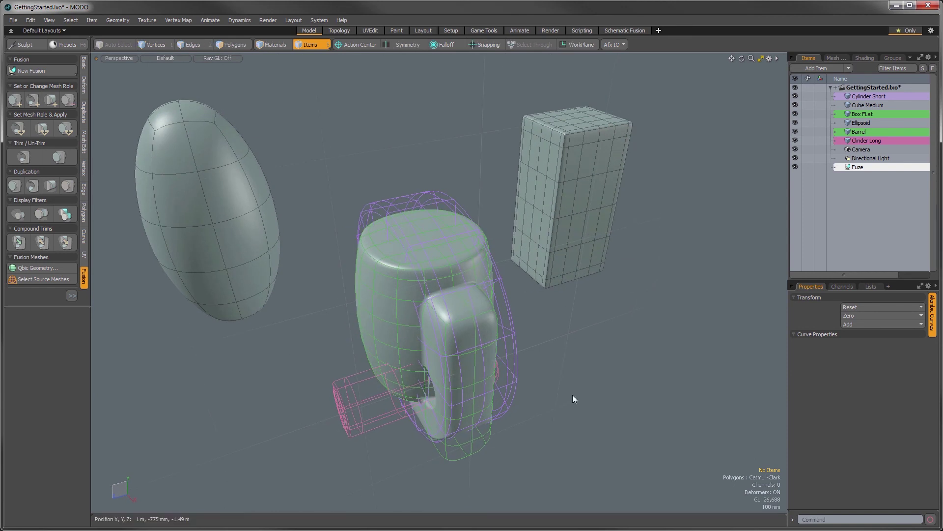
{"action": "left_click_drag", "start_coordinate": [432, 348], "coordinate": [453, 349], "text": "alt"}
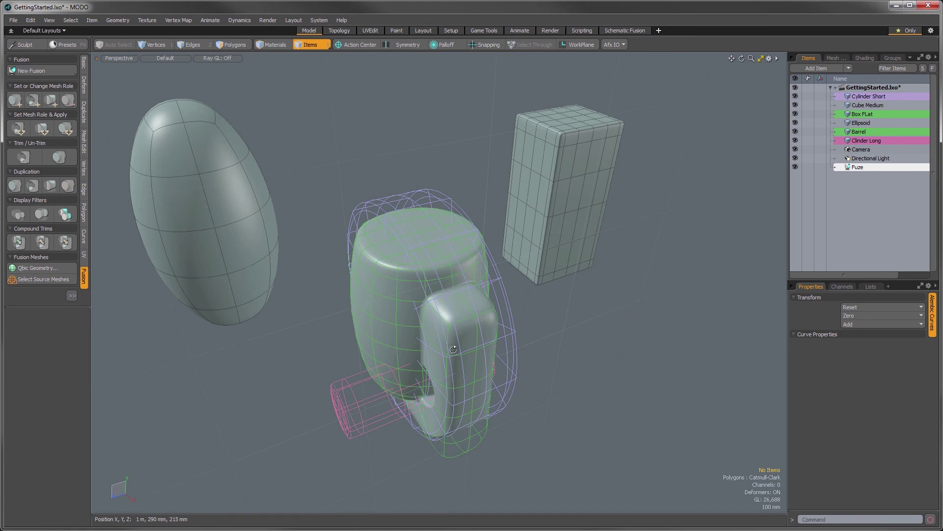
- Show Clinder Long's Mesh Fusion settings by enlarging its properties and collapsing the Transform and Mesh sections
{"action": "left_click", "coordinate": [855, 142]}
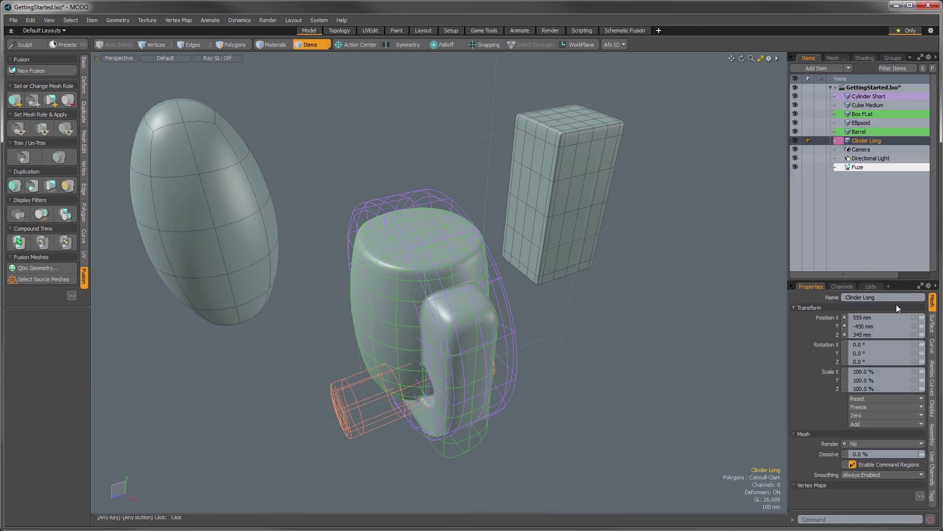
{"action": "left_click_drag", "start_coordinate": [889, 281], "coordinate": [887, 208]}
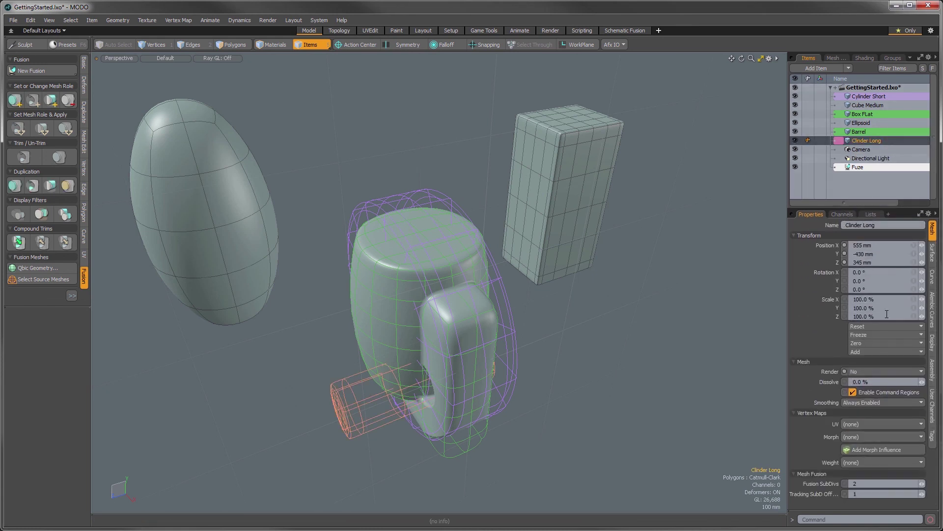
{"action": "left_click", "coordinate": [793, 235]}
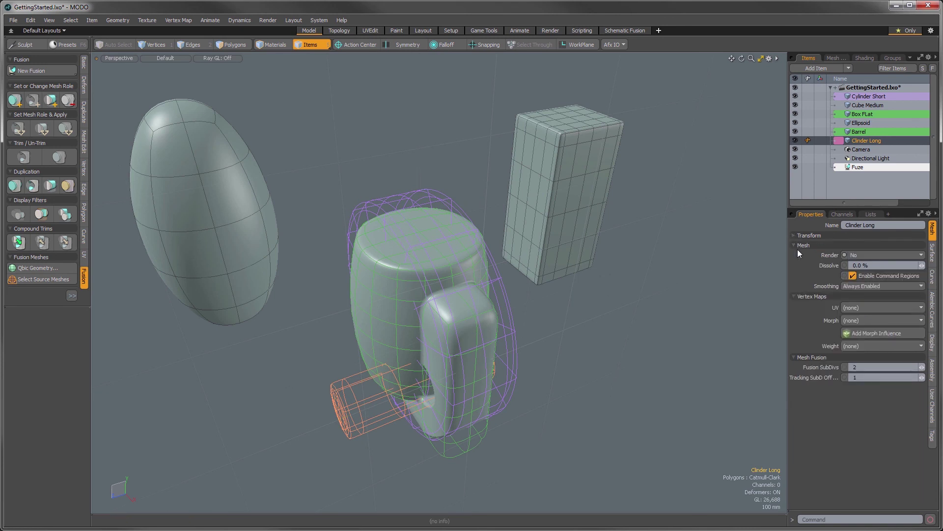
{"action": "left_click", "coordinate": [794, 245]}
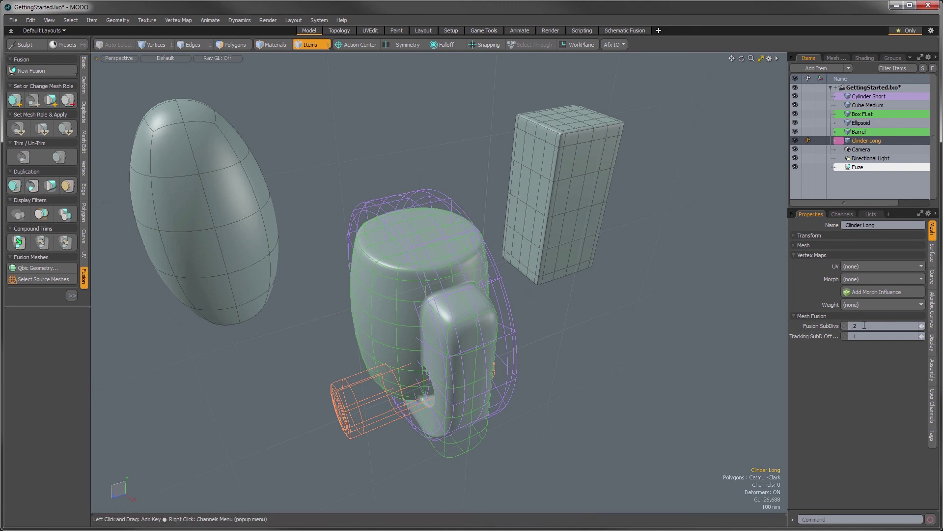
- Set the absolute strip width of the Fuze fusion item to 80 mm and inspect the fused mesh
{"action": "left_click", "coordinate": [855, 167]}
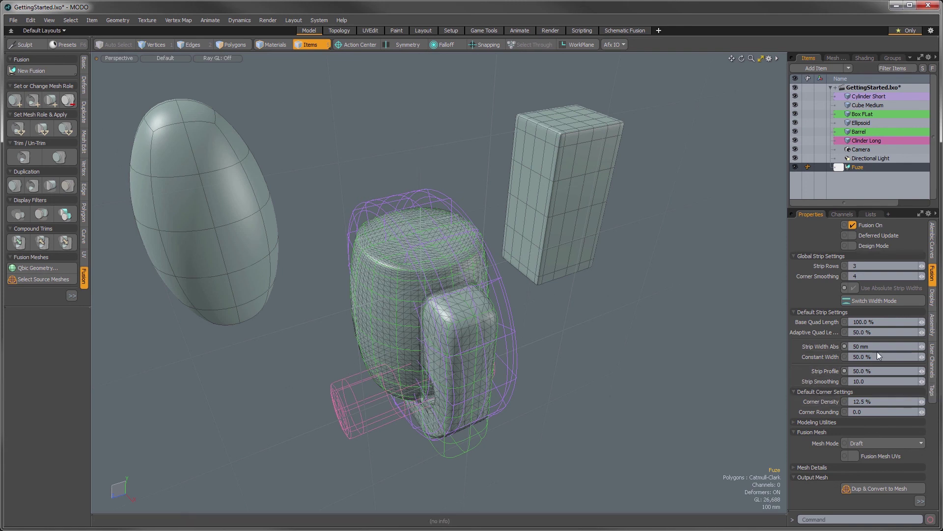
{"action": "left_click_drag", "start_coordinate": [877, 348], "coordinate": [840, 351]}
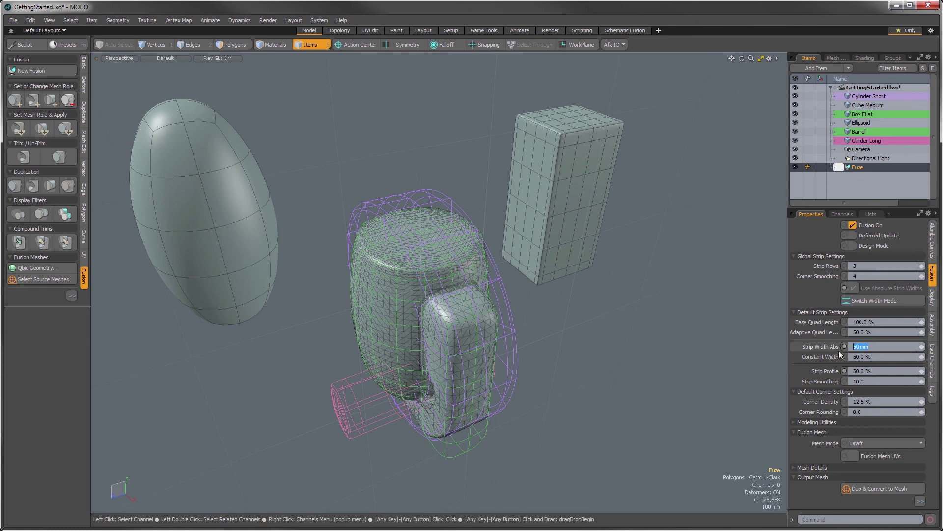
{"action": "type", "text": "80 mm"}
{"action": "key", "text": "Return"}
{"action": "left_click_drag", "start_coordinate": [498, 300], "coordinate": [518, 324], "text": "alt"}
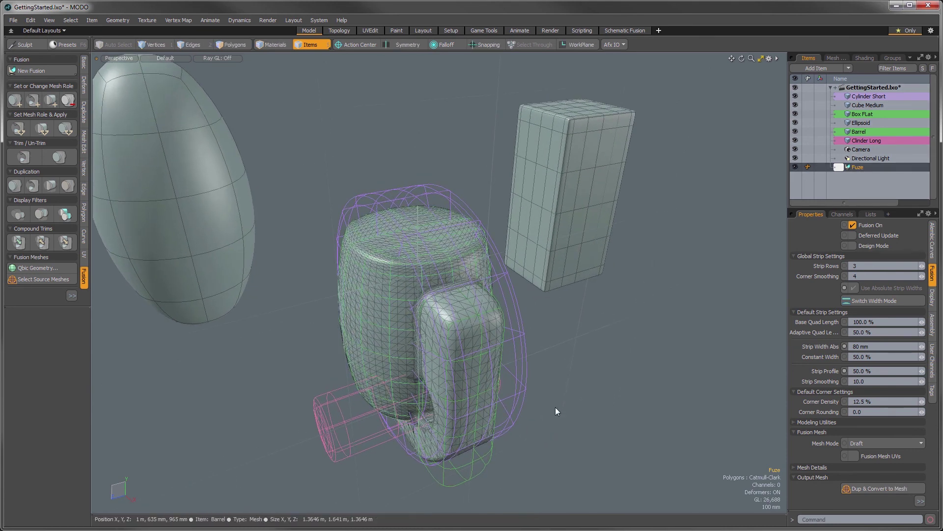
{"action": "left_click_drag", "start_coordinate": [491, 290], "coordinate": [453, 296], "text": "ctrl+alt"}
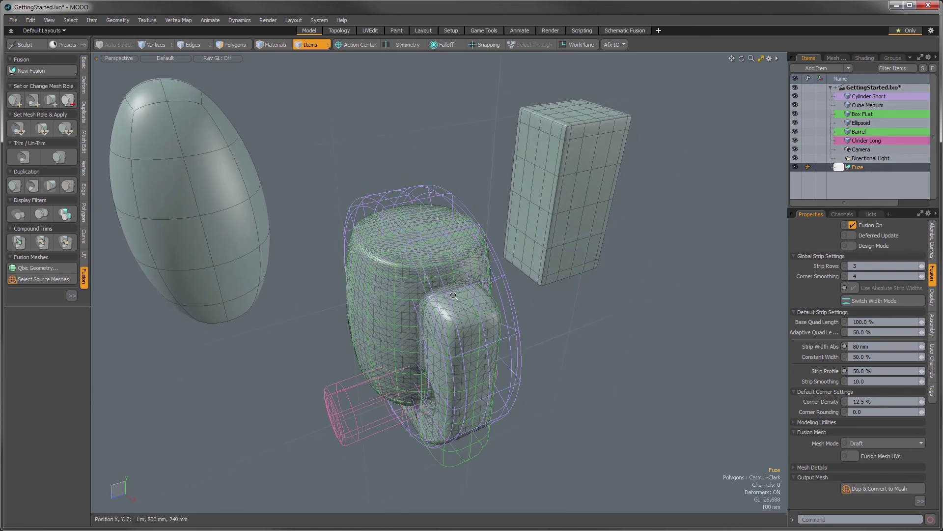